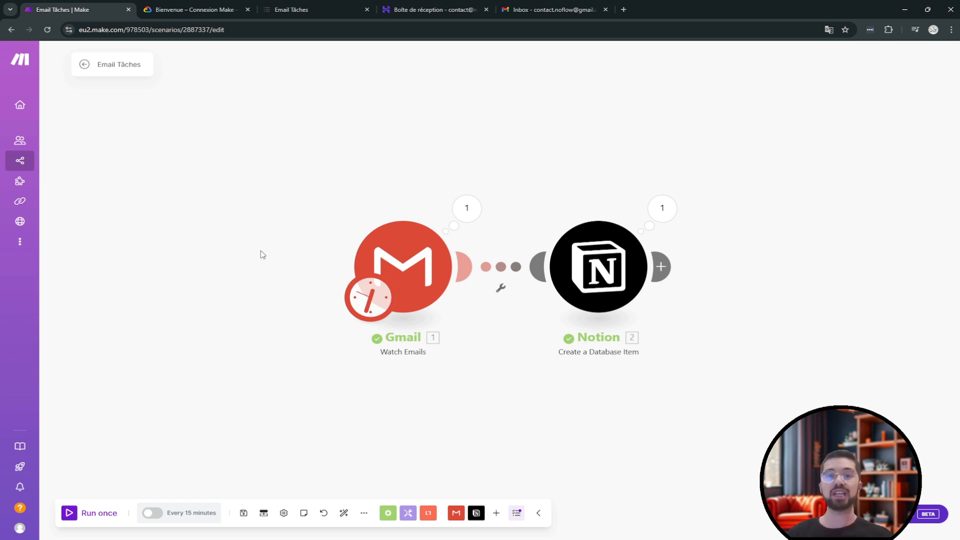
Step: Examine the settings of the Gmail Watch Emails module and the Notion Create a Database Item module
click(404, 260)
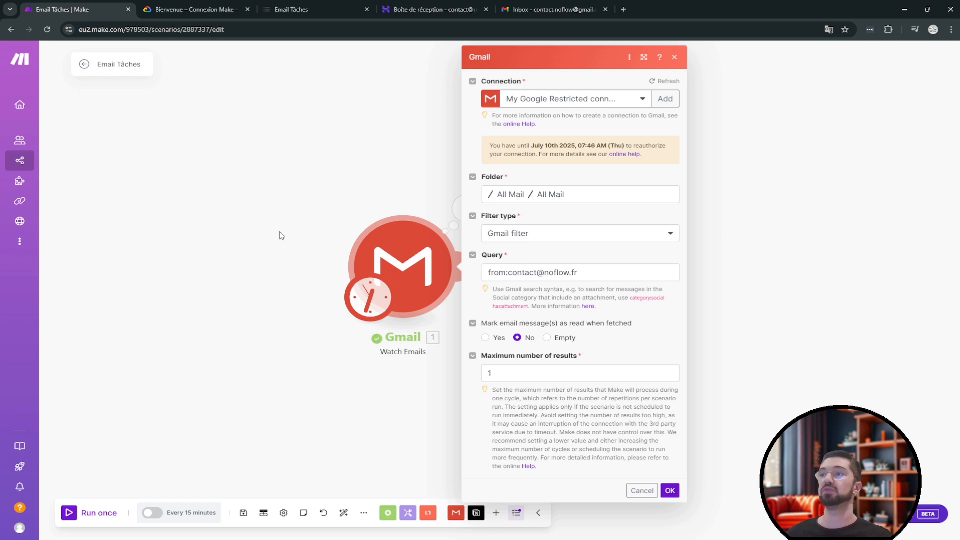
click(283, 232)
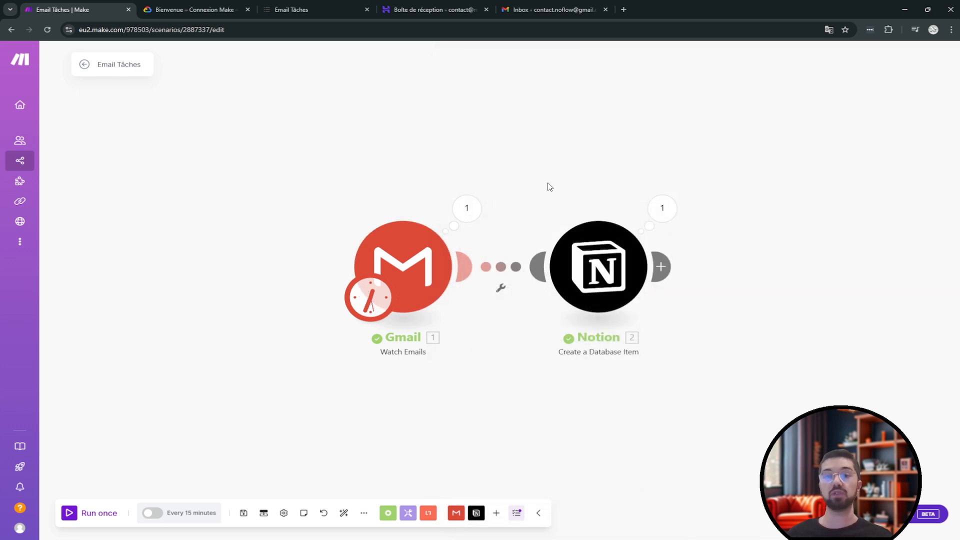
click(567, 235)
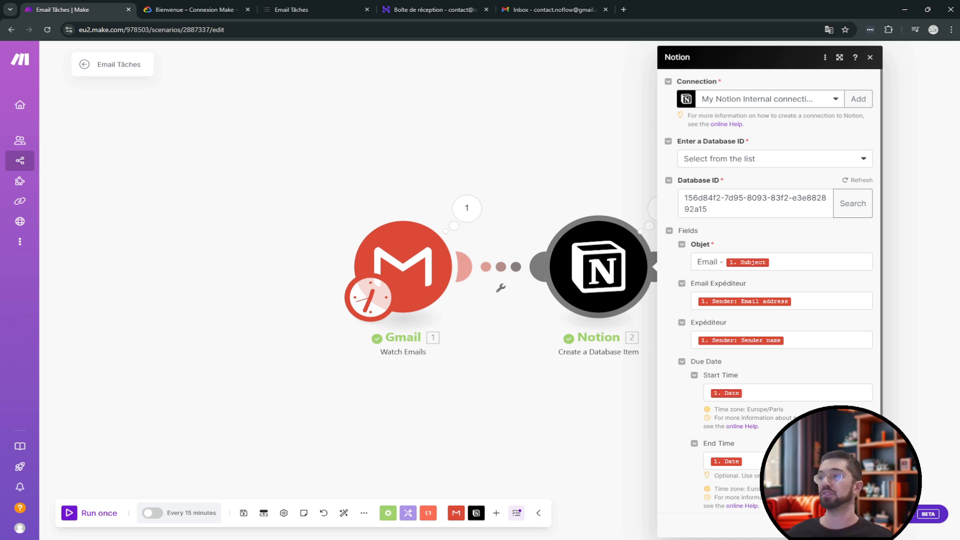
click(260, 252)
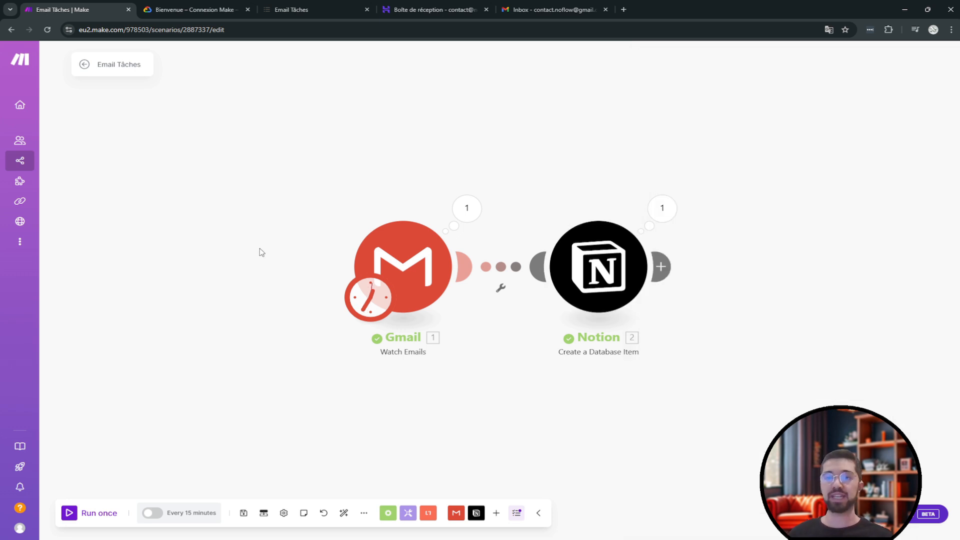
Step: Switch to Google Cloud and open the API library for the Connexion Make project
click(180, 8)
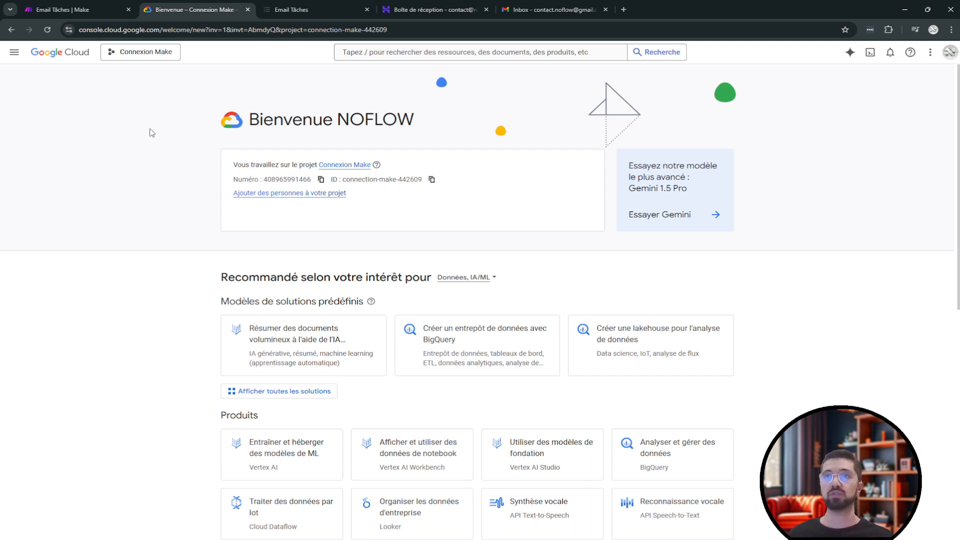
click(14, 52)
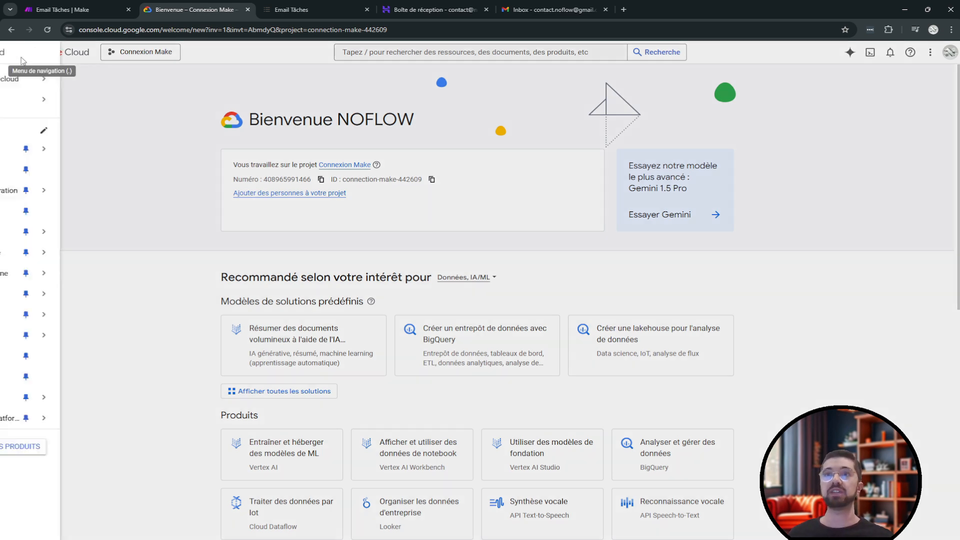
mouse_move(64, 151)
click(162, 156)
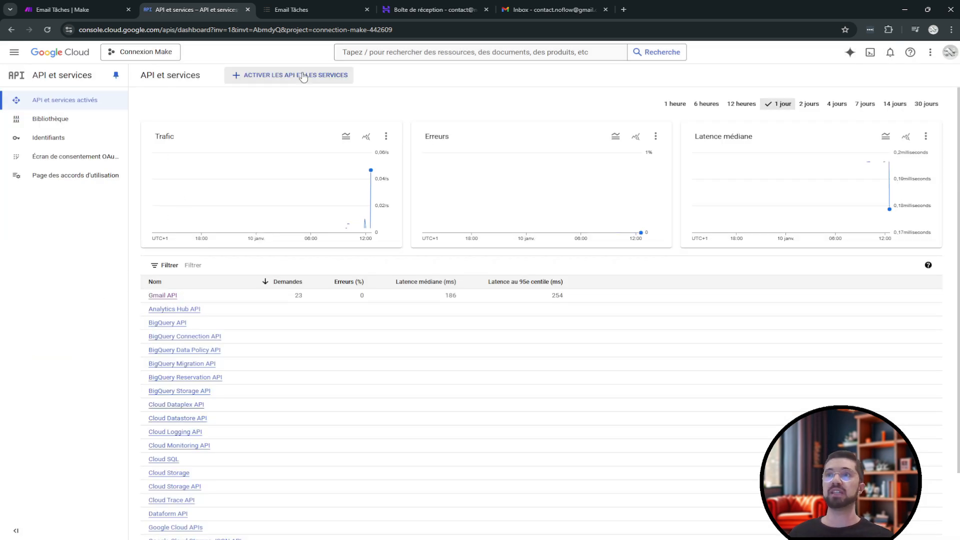
click(303, 76)
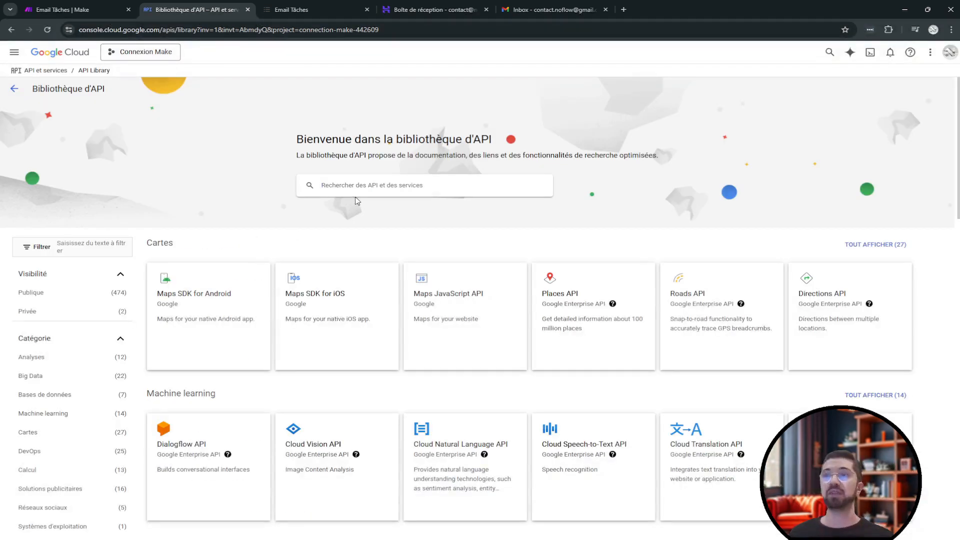
Step: Search the API library for "gmail api" and open the Gmail API's management page
click(361, 187)
text(gmail api)
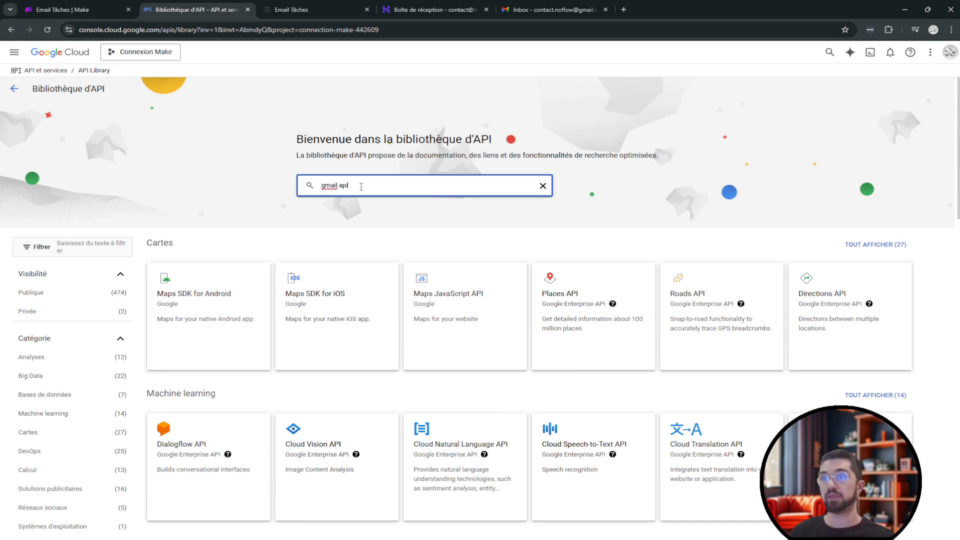
key(Return)
click(230, 191)
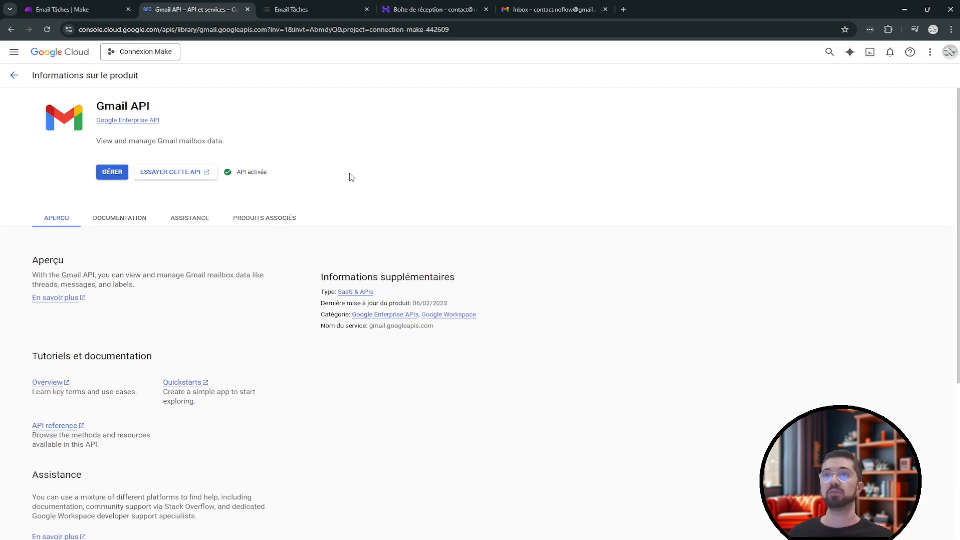
click(116, 176)
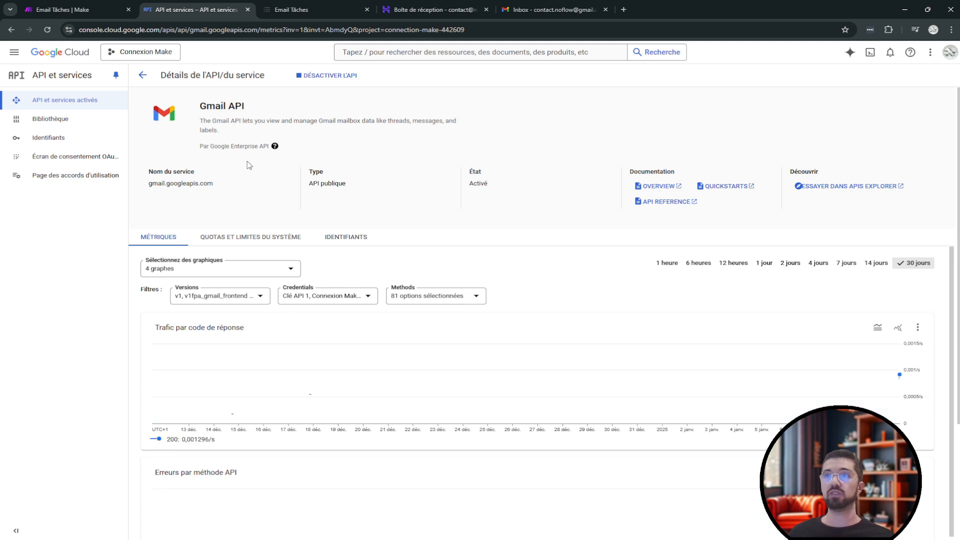
Step: Open the Connexion Make OAuth consent screen for editing, and save its application information and authorized domains
click(110, 164)
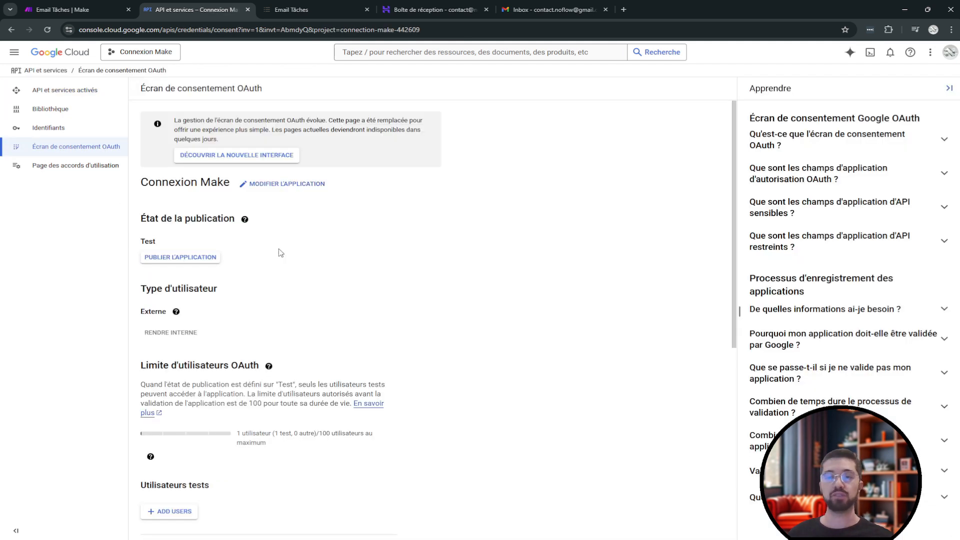
click(277, 185)
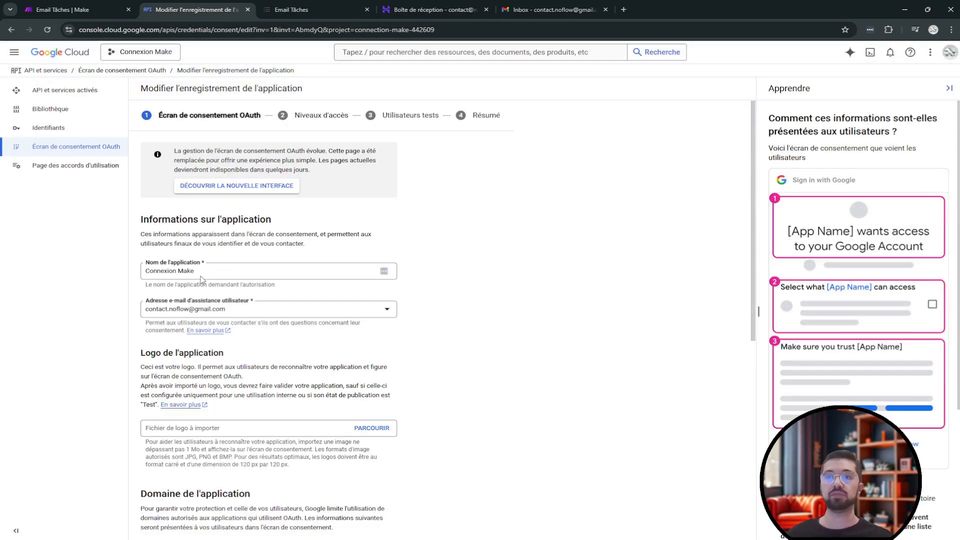
drag(203, 270, 134, 272)
click(131, 280)
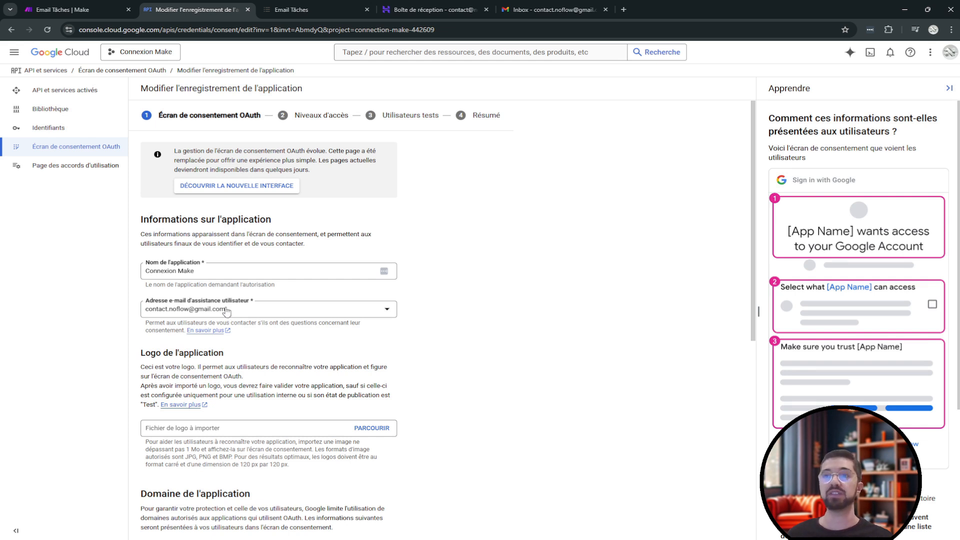
scroll(140, 380, down, 2)
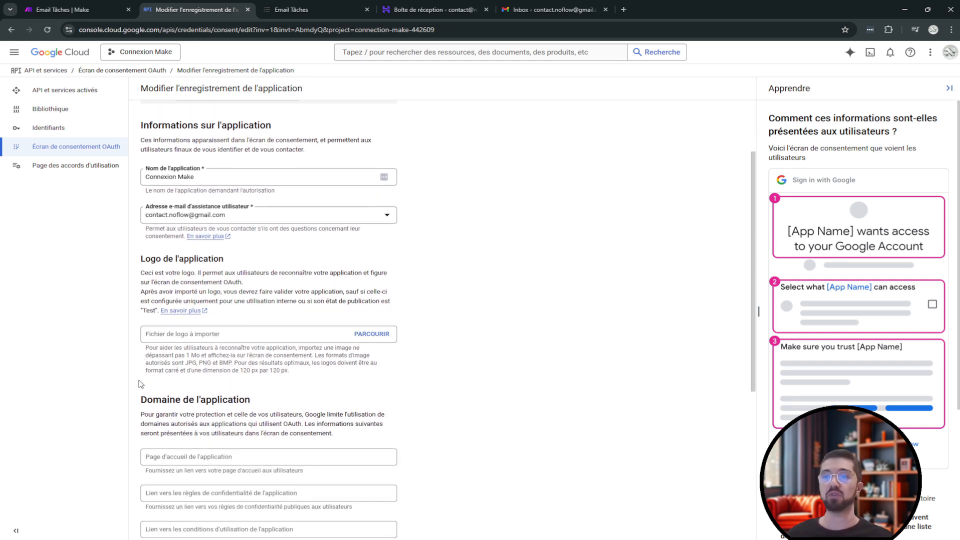
scroll(140, 384, down, 5)
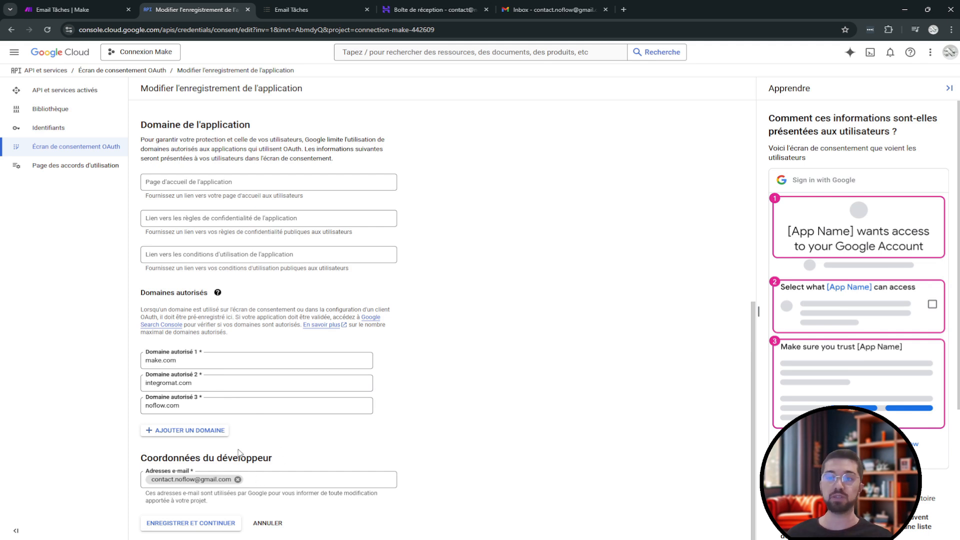
click(213, 524)
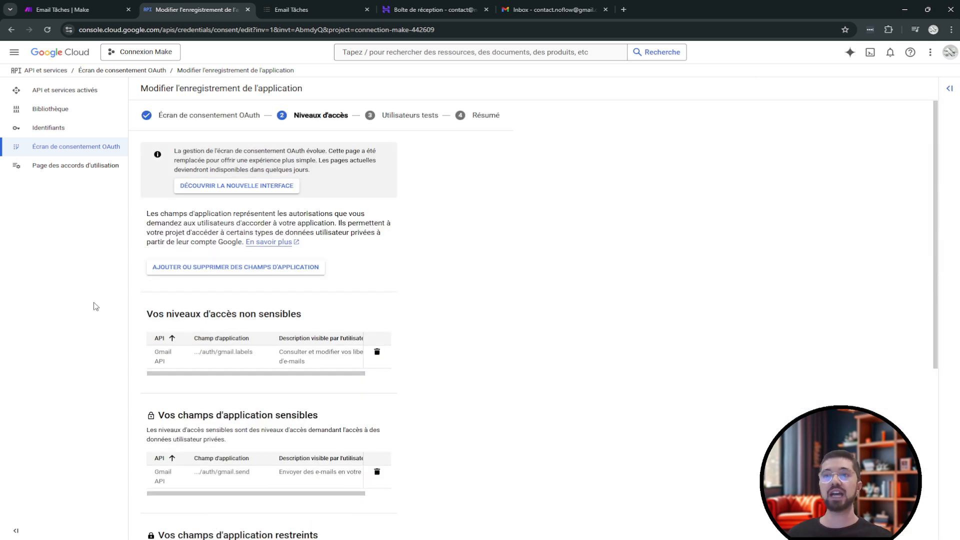
Step: Filter the application's scopes by Gmail API, update the scope selection, and save the access levels
click(262, 267)
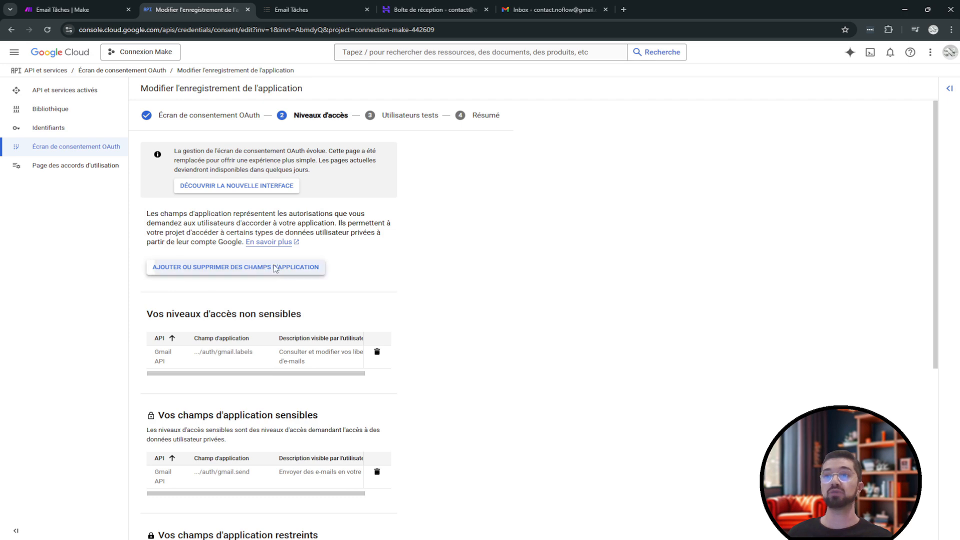
click(669, 139)
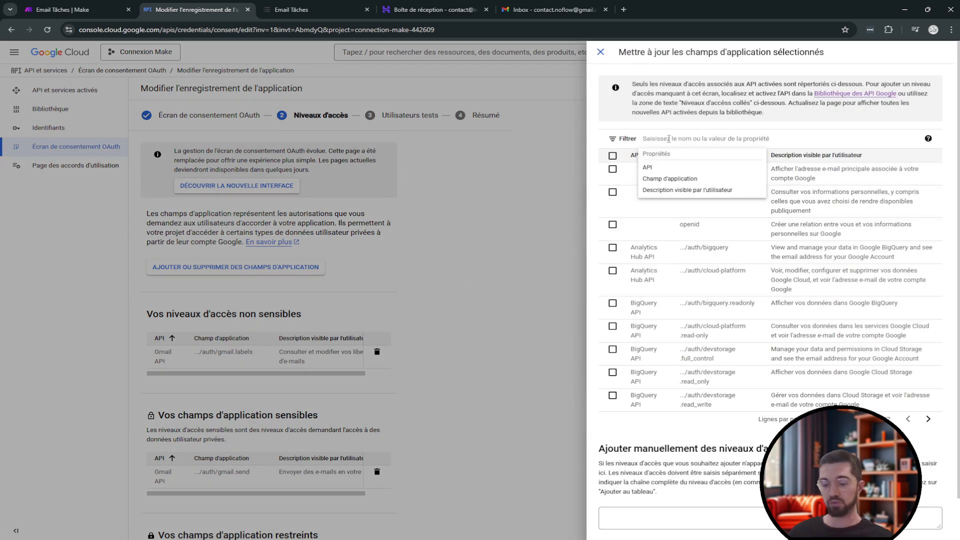
text(gmail)
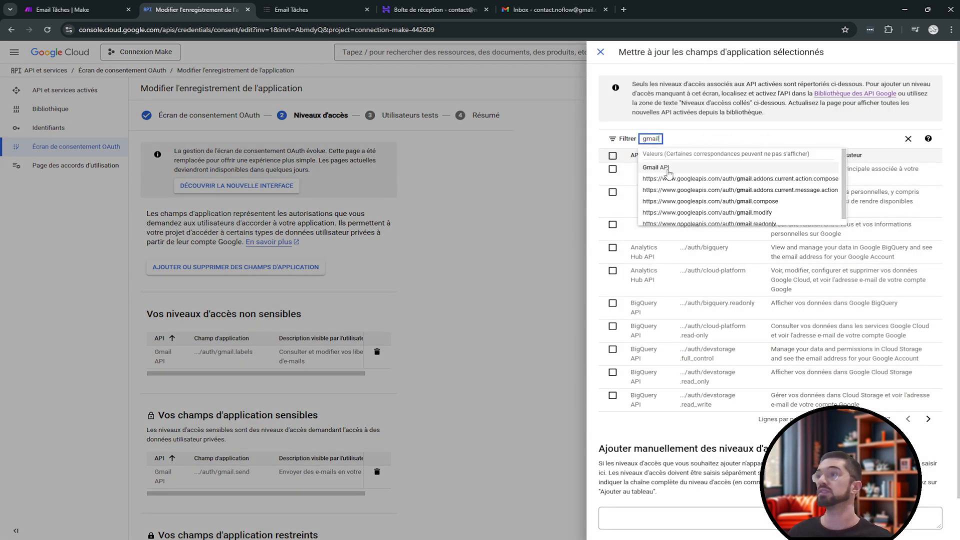
click(655, 167)
click(628, 423)
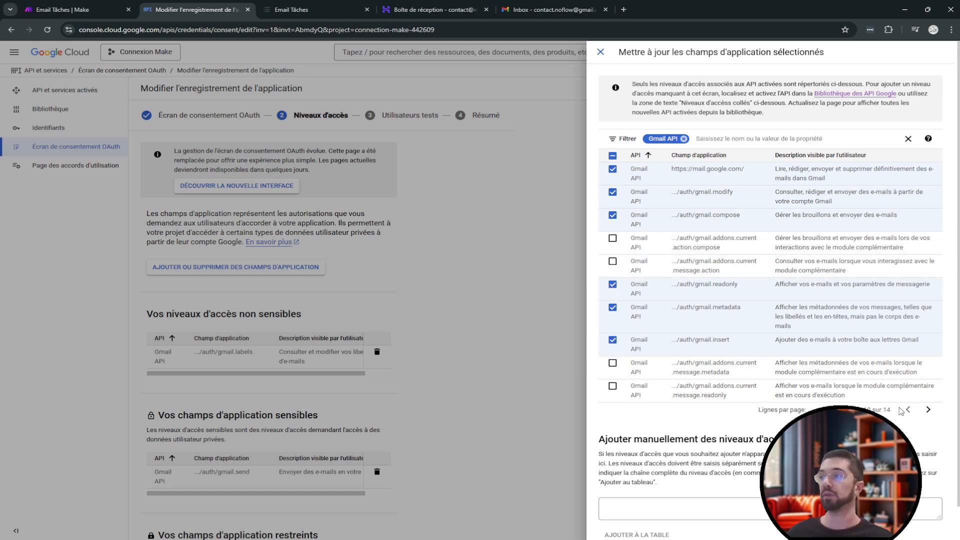
click(928, 410)
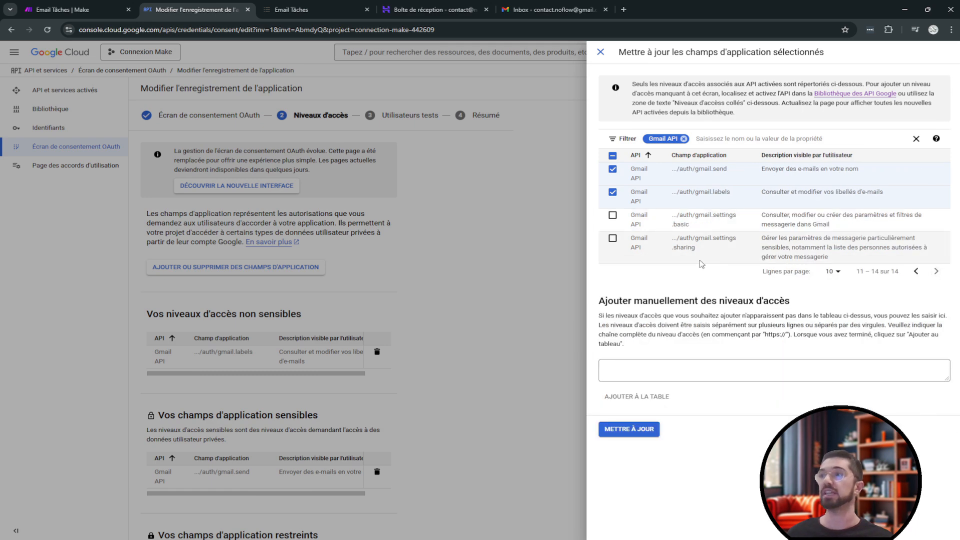
click(638, 430)
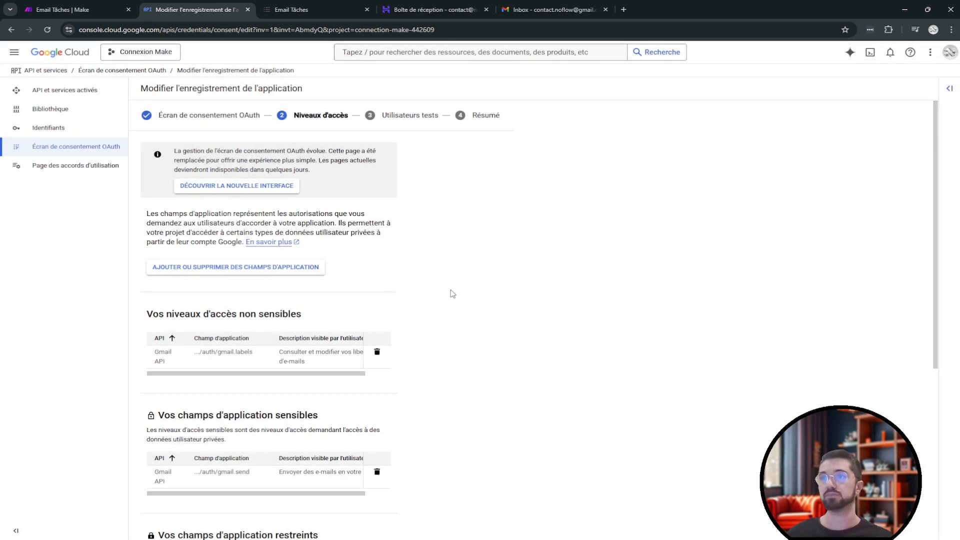
scroll(451, 278, down, 6)
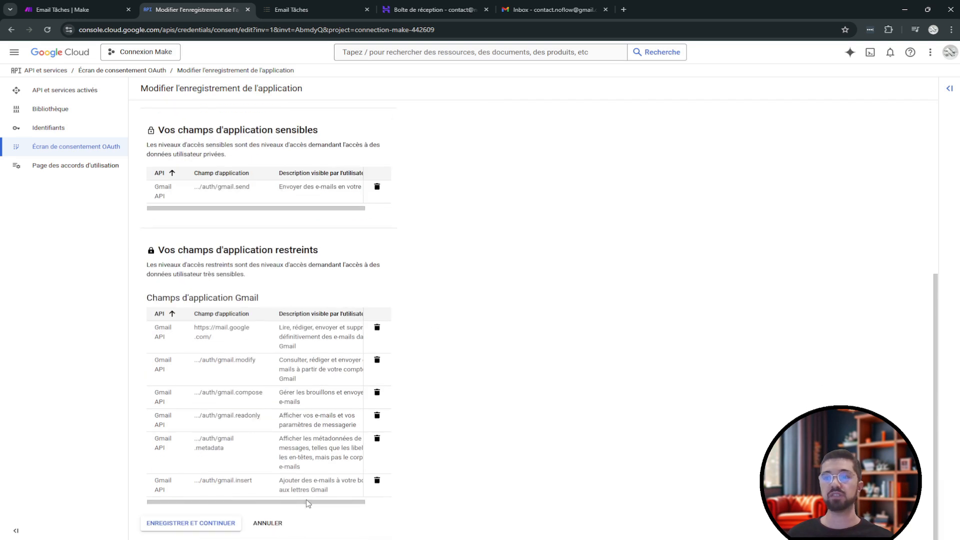
click(193, 523)
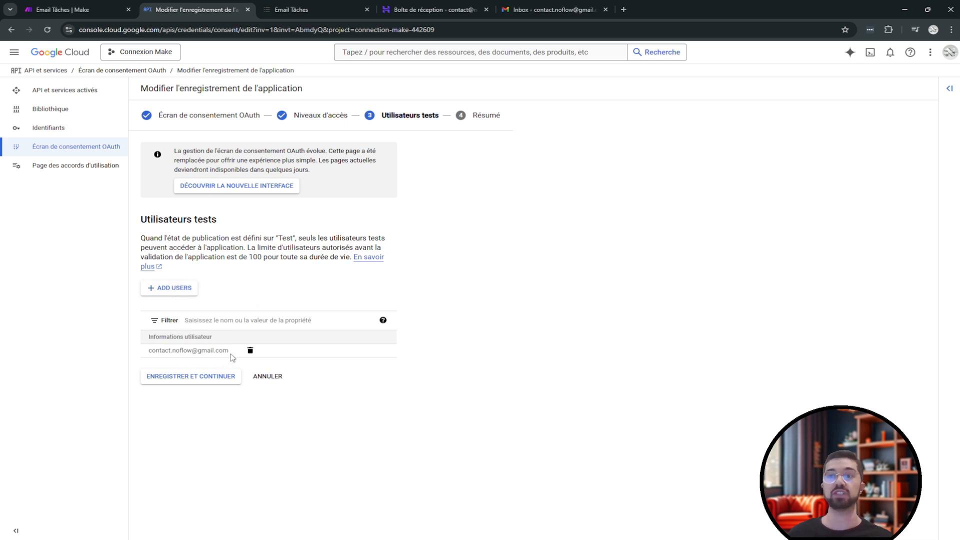
Step: Submit the listed contact e-mail address as a test user and save the test users stage
drag(230, 351, 144, 352)
key(ctrl+c)
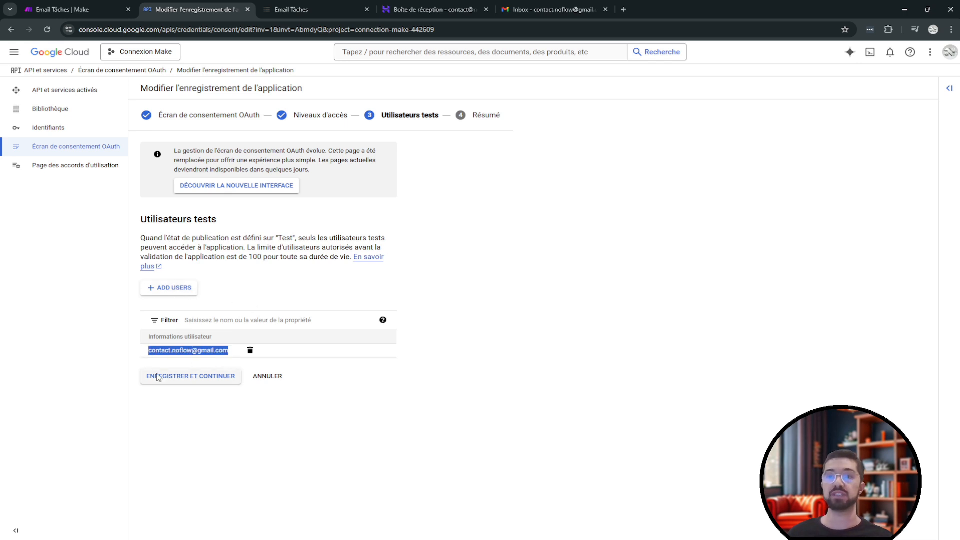
click(186, 417)
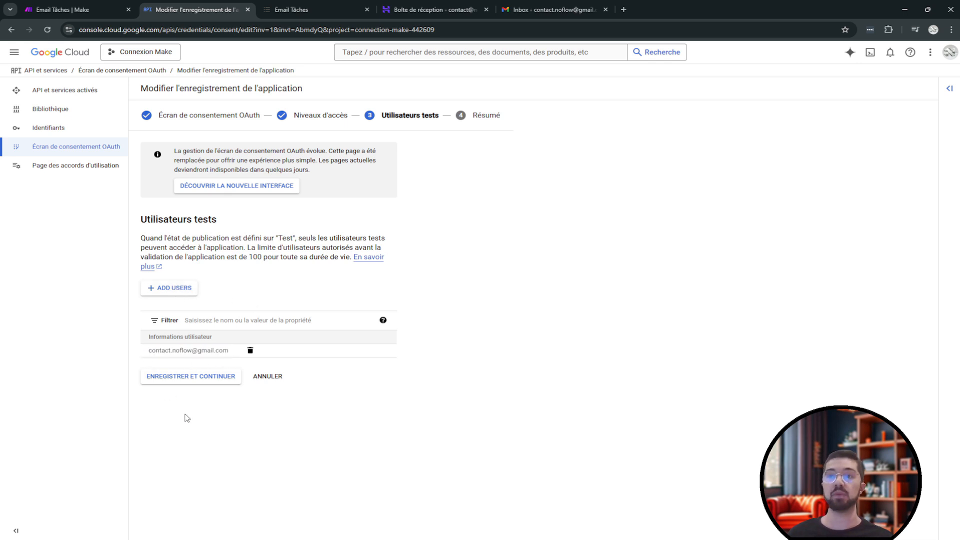
click(182, 294)
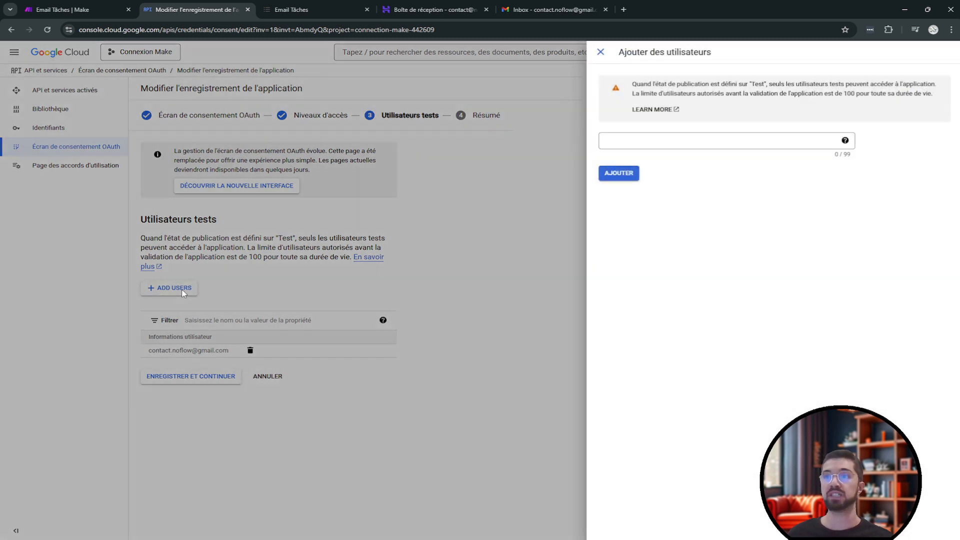
click(633, 142)
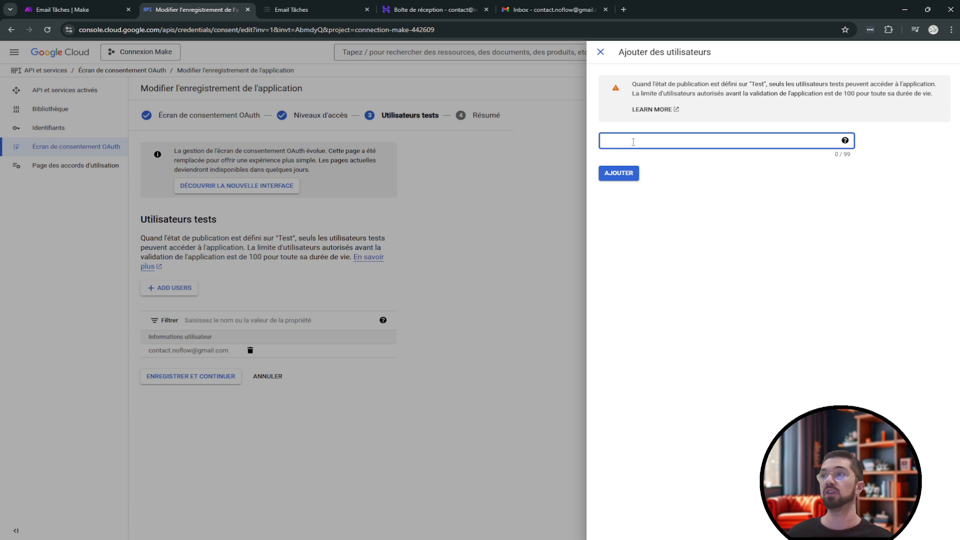
key(ctrl+v)
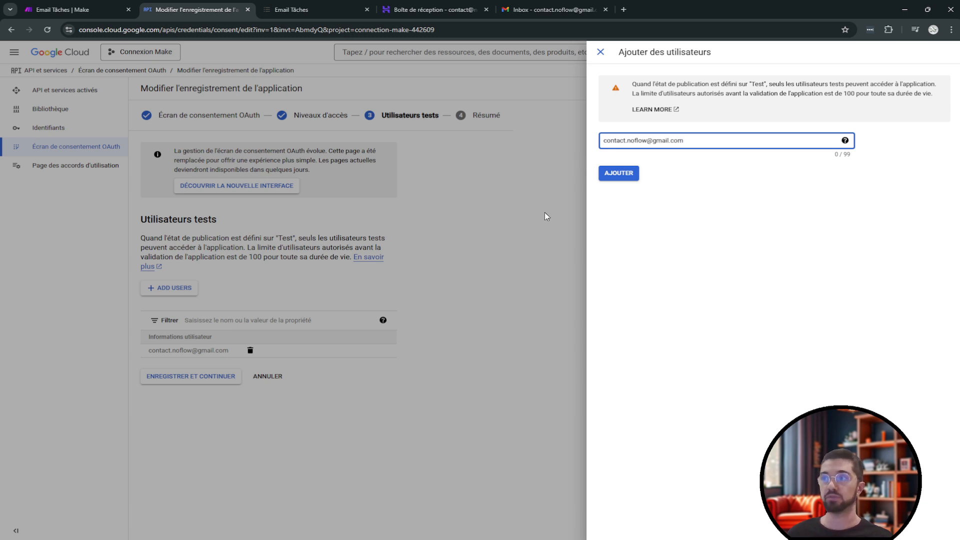
click(613, 174)
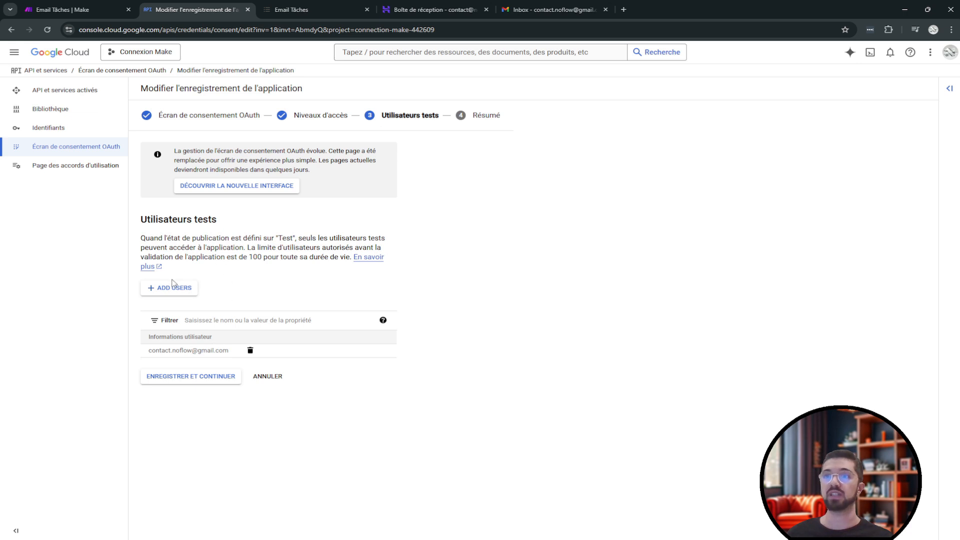
click(203, 381)
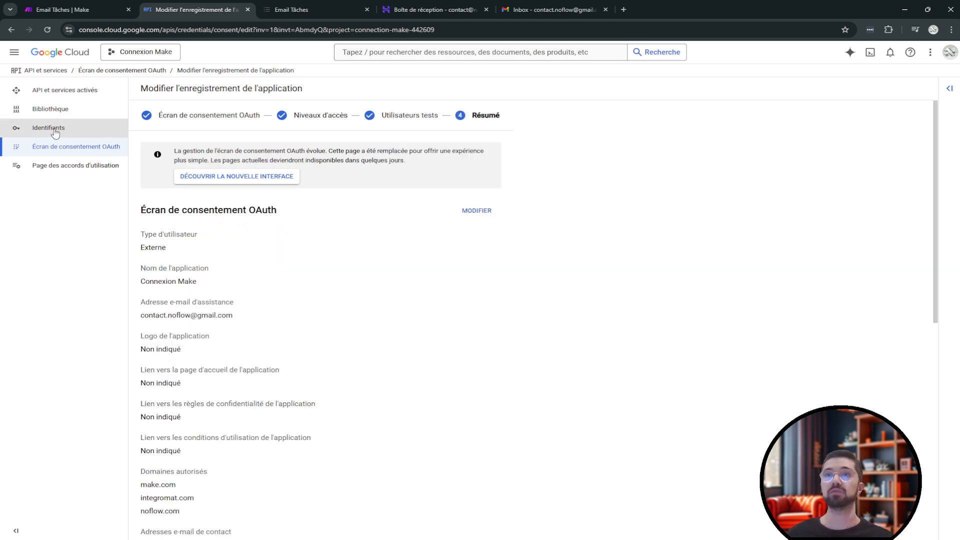
Step: Start a new OAuth client ID in the project's credentials with the application type Application Web, selecting its default name
click(79, 130)
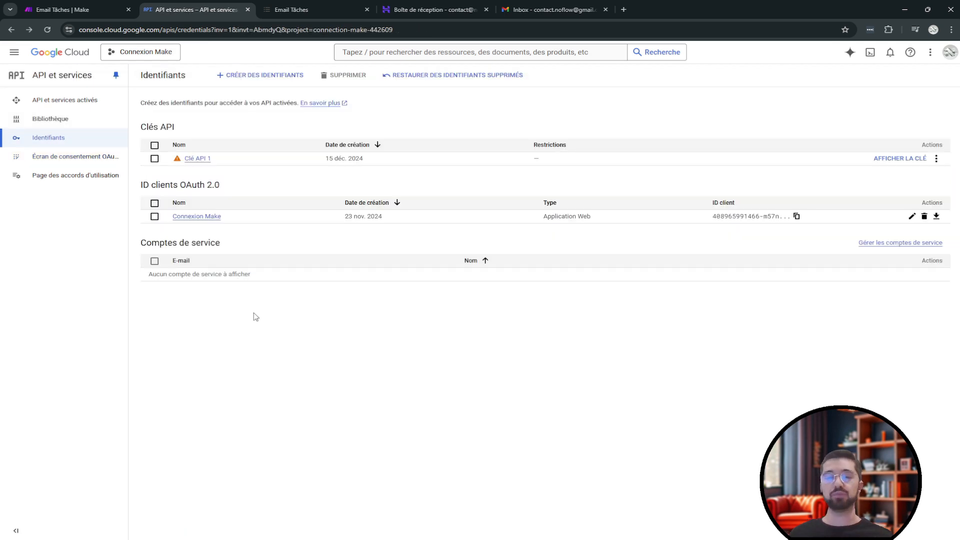
click(264, 80)
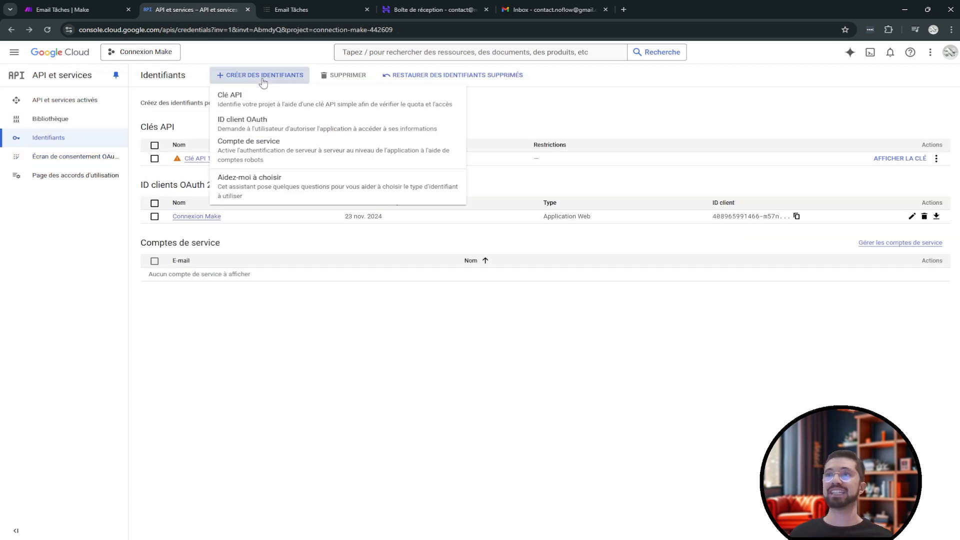
click(298, 129)
click(243, 168)
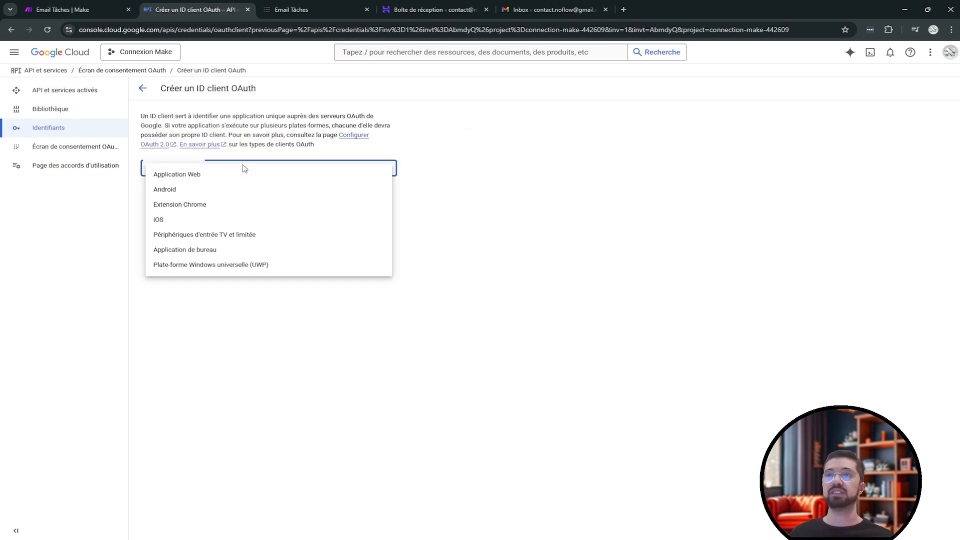
click(214, 176)
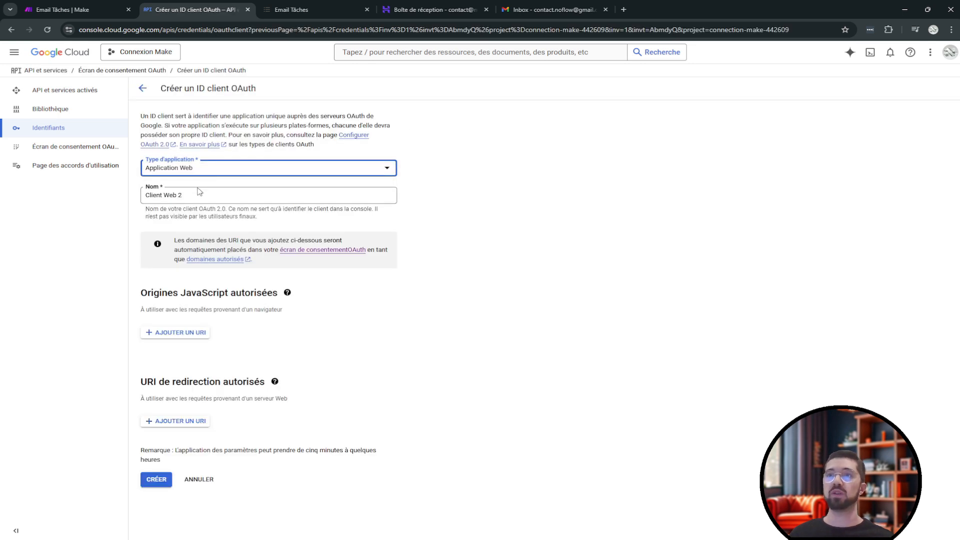
triple_click(195, 196)
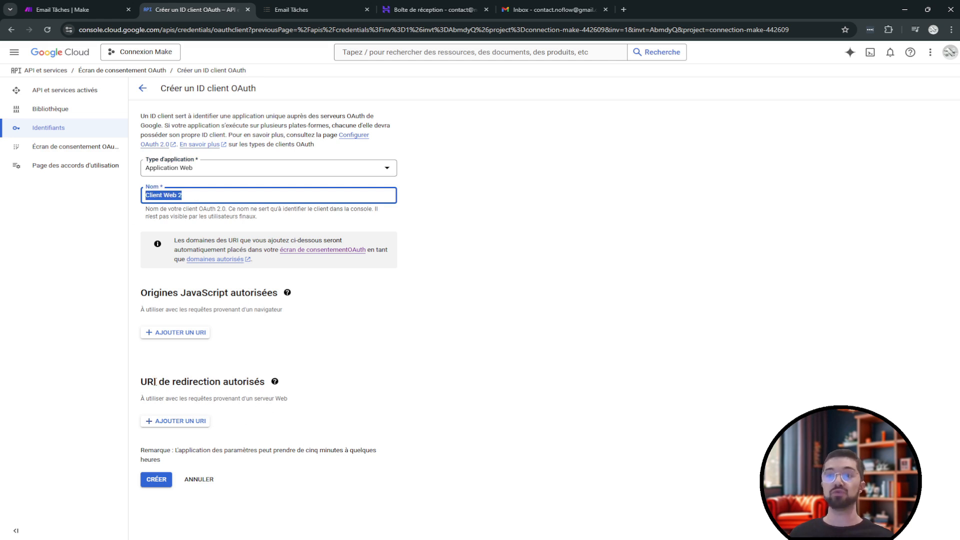
click(190, 421)
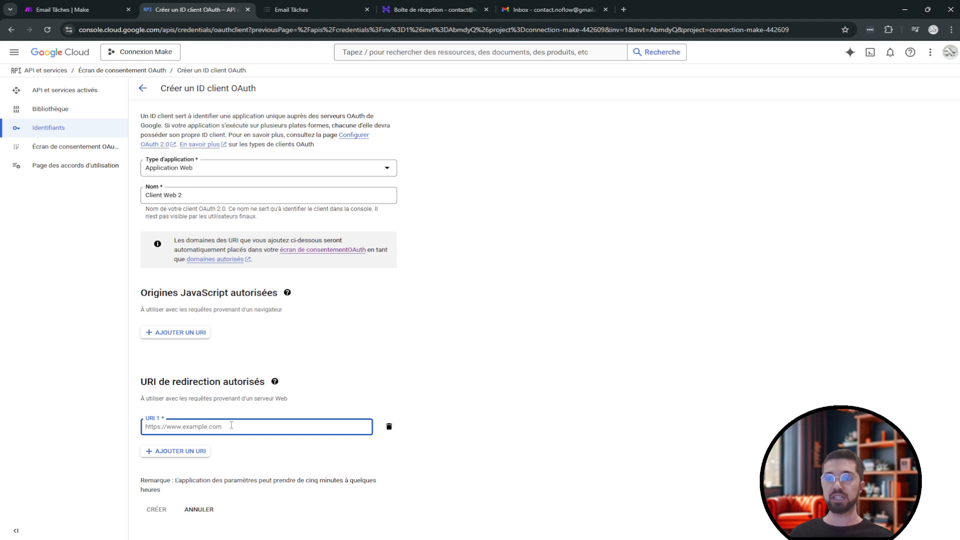
text(https://www.integromat.com/oauth/cb/google-restricted)
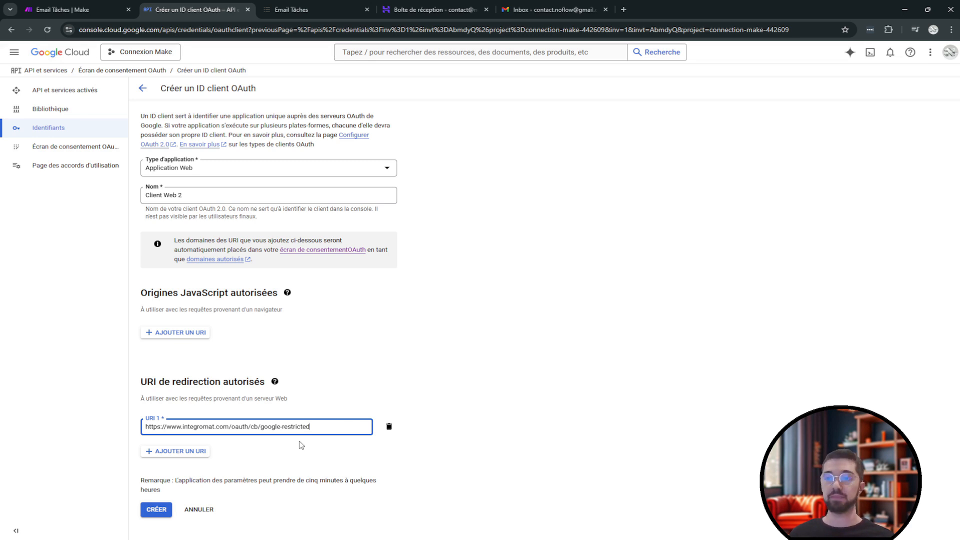
click(276, 454)
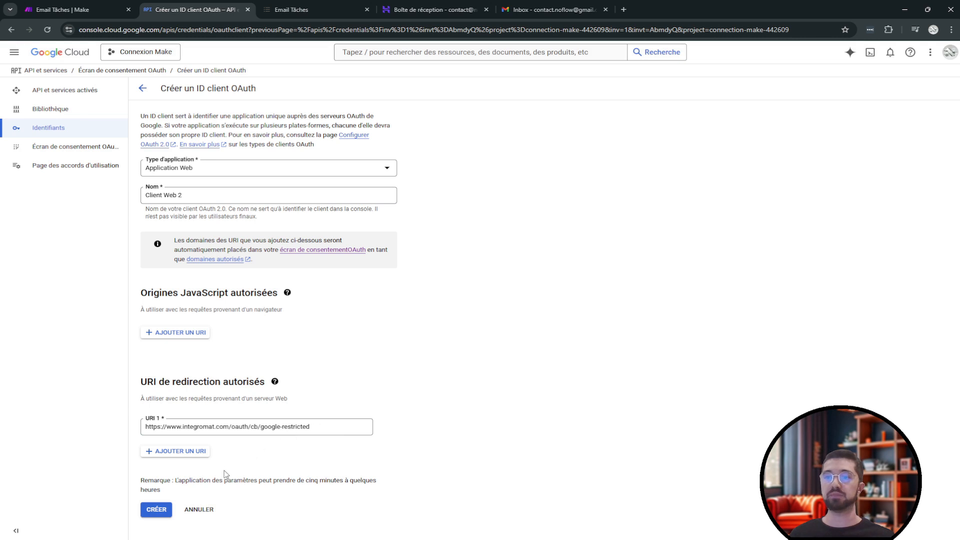
click(156, 510)
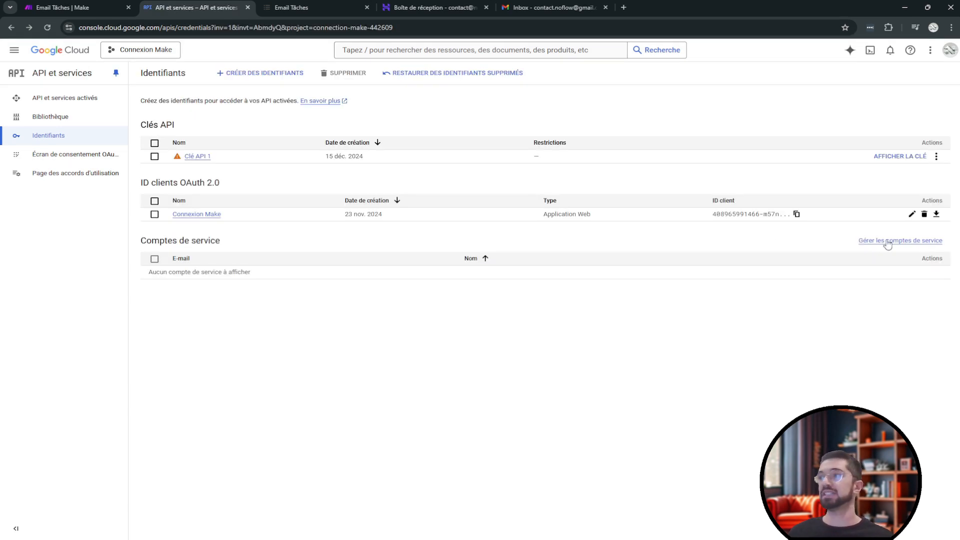
Step: Copy the Connexion Make client's ID and, in Make, paste it into a new Gmail connection's advanced settings
click(938, 218)
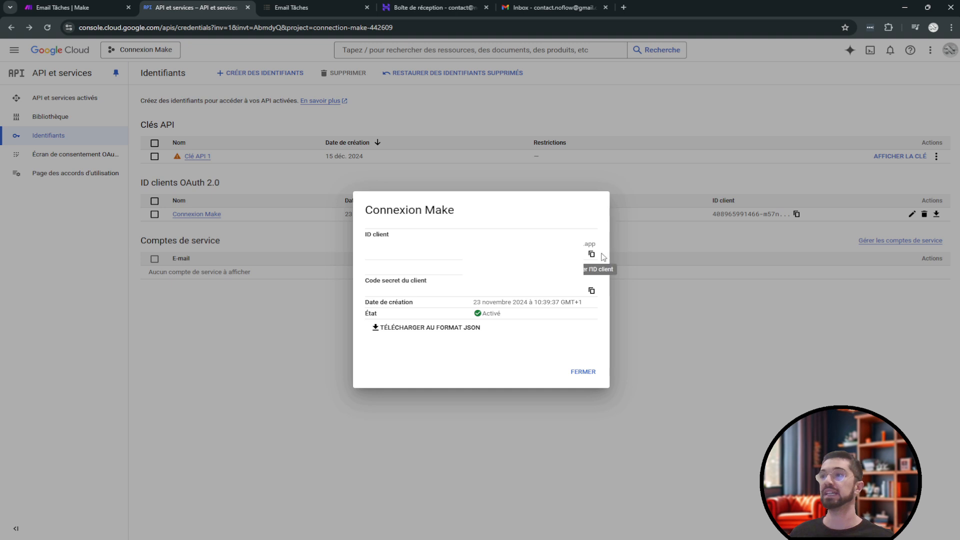
click(100, 7)
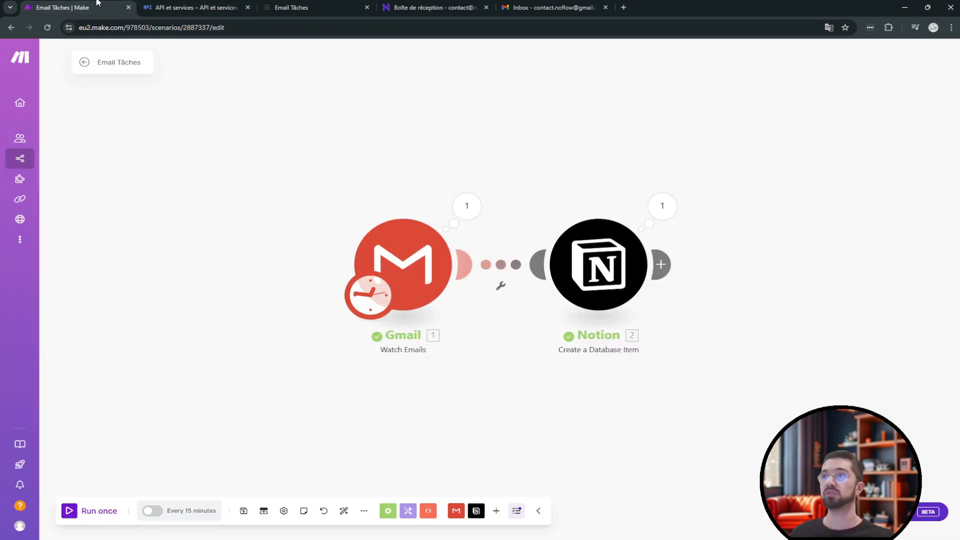
click(396, 251)
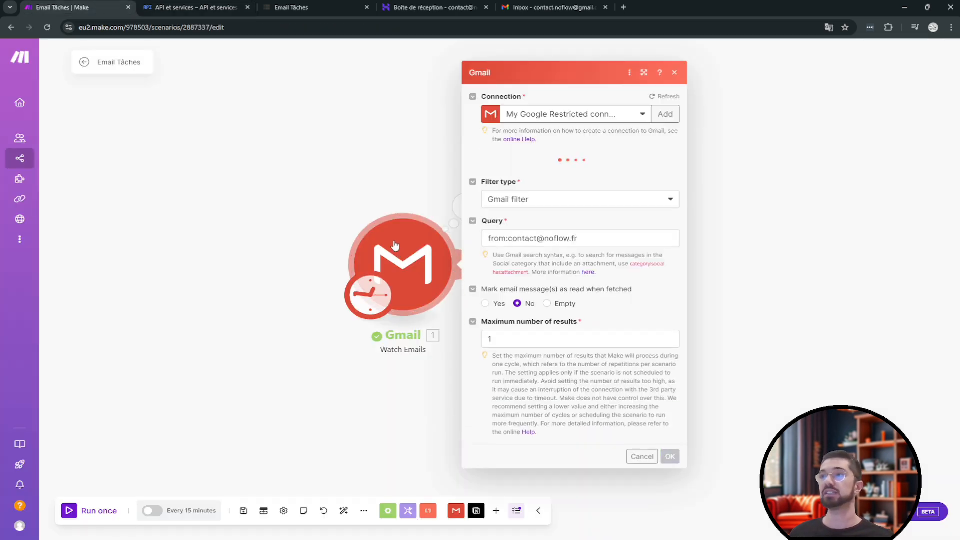
click(660, 119)
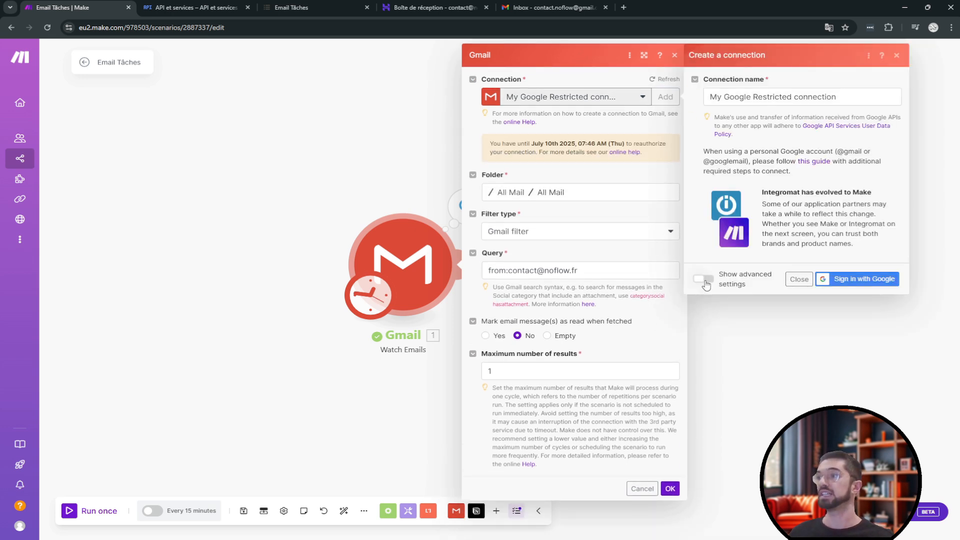
click(704, 279)
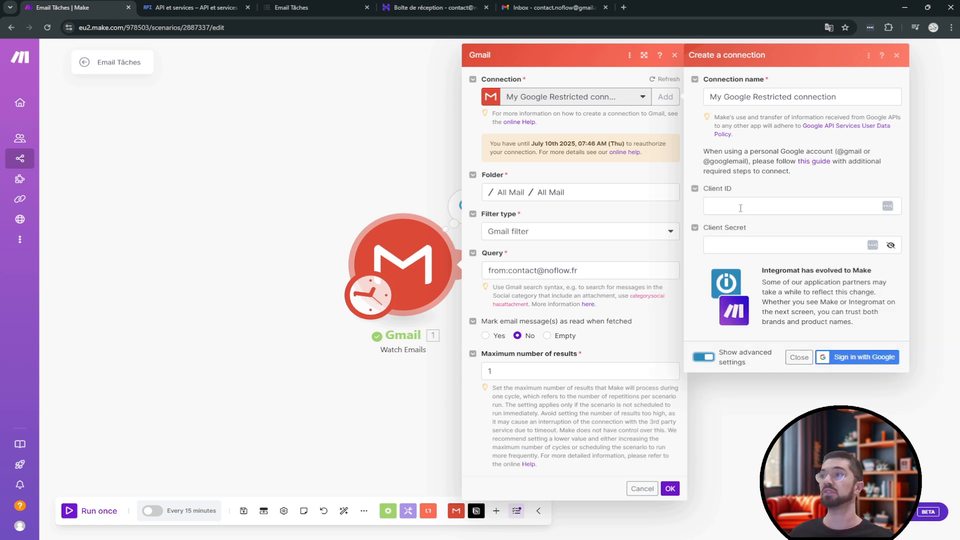
click(756, 203)
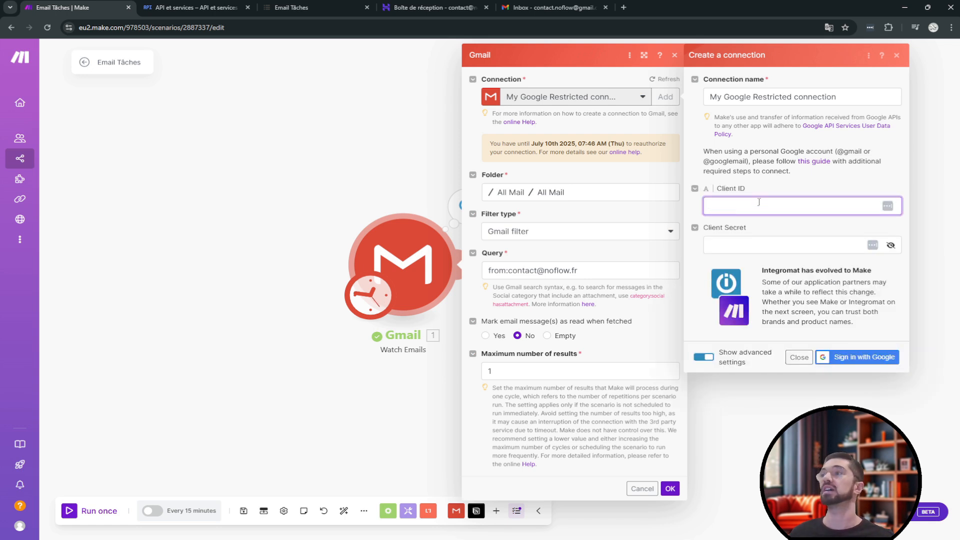
key(ctrl+v)
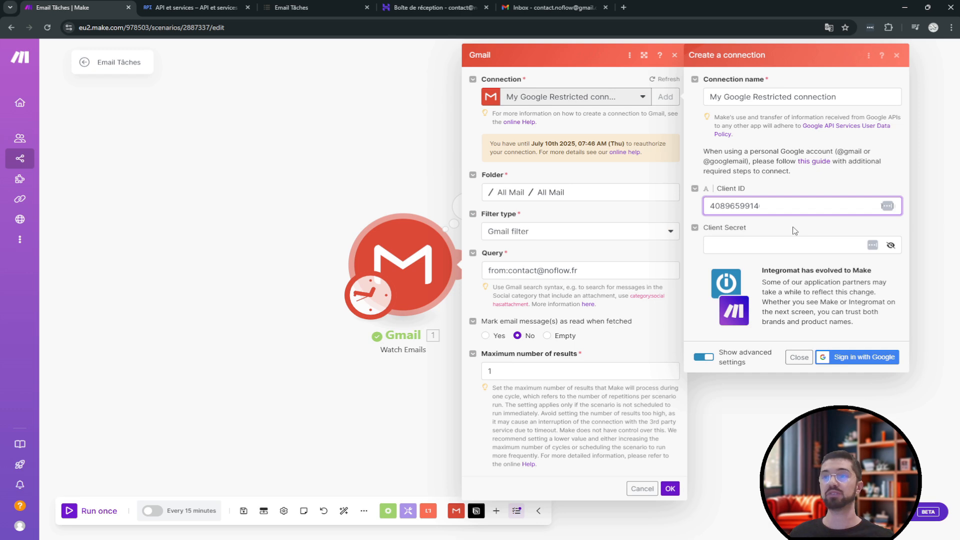
Step: Copy the Connexion Make client's secret from Google Cloud and paste it into the Client Secret field of Make's new Gmail connection
click(195, 8)
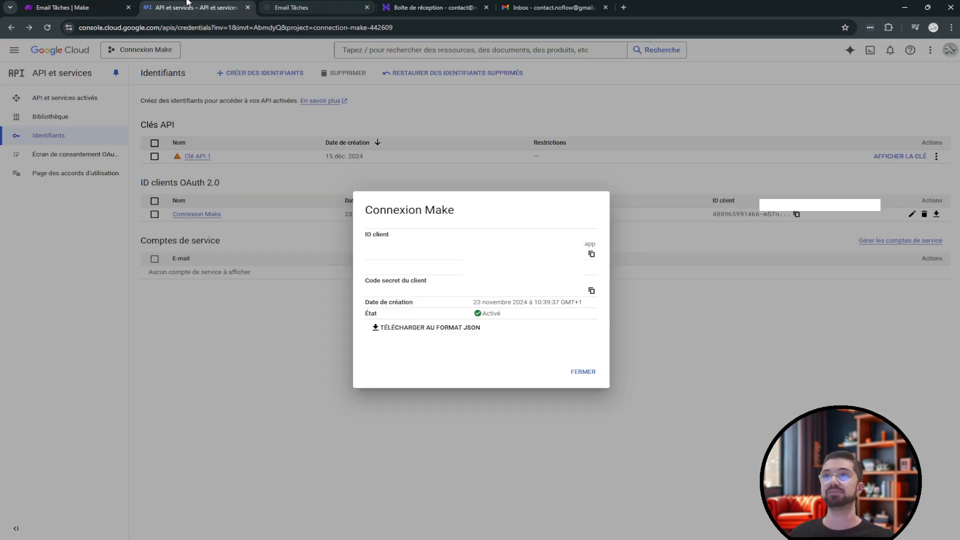
click(591, 291)
click(80, 7)
click(832, 245)
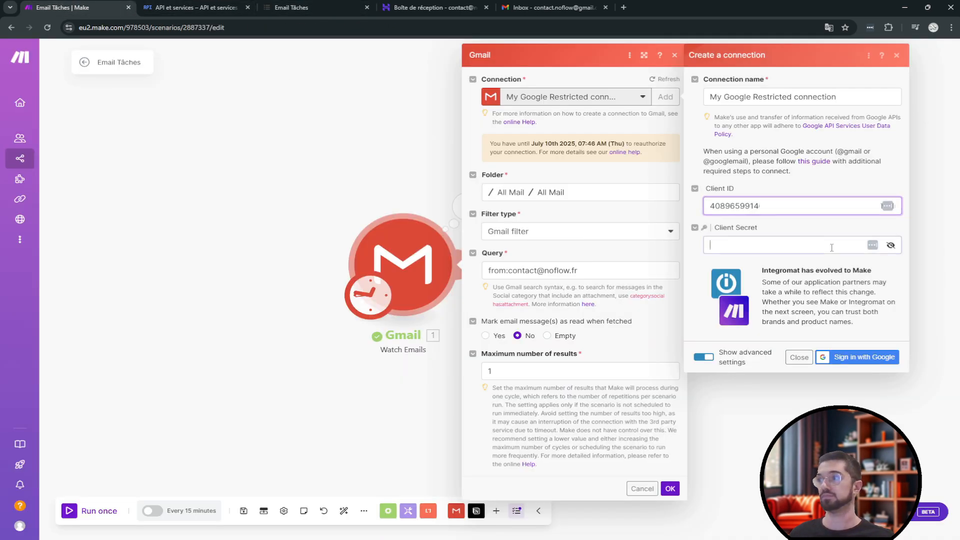
key(ctrl+v)
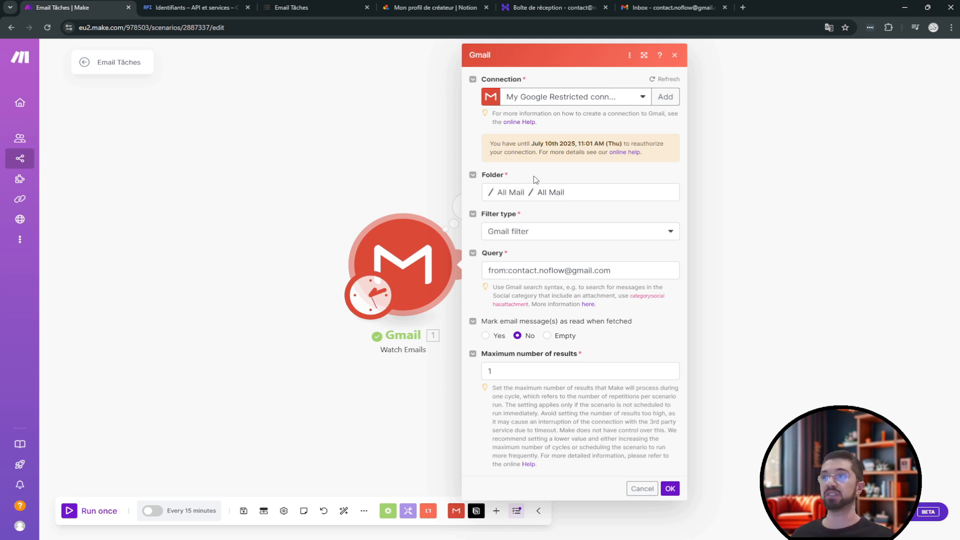
Step: Set the Gmail trigger's query to the desired sender's e-mail address, keep the All Mail folder, and save it to start from now on
click(516, 194)
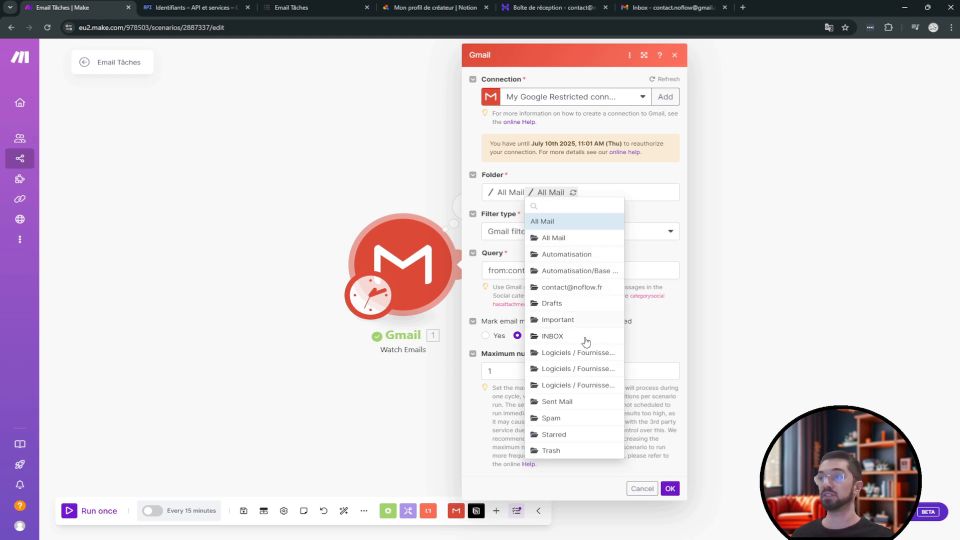
click(582, 258)
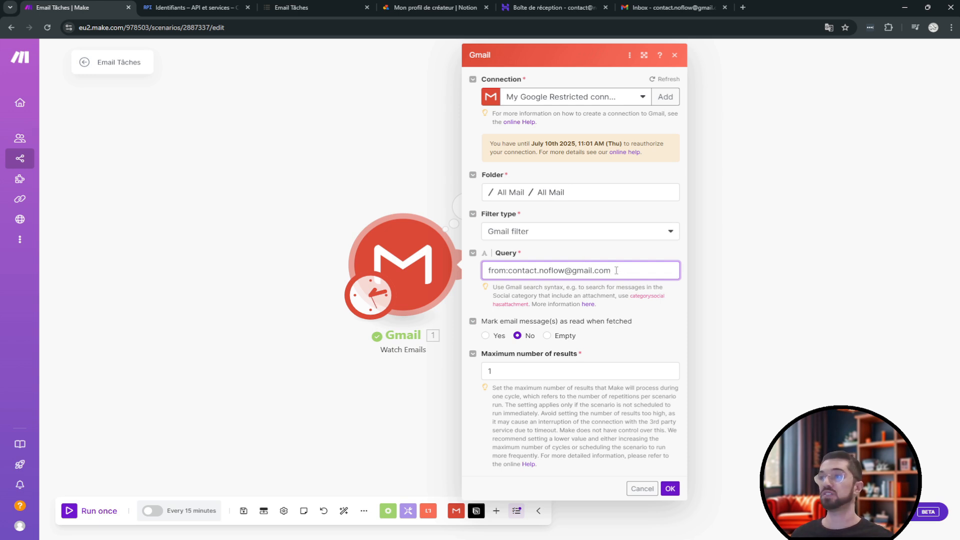
key(ctrl+shift+Left)
key(ctrl+shift+Left)
key(ctrl+shift+Left)
key(ctrl+shift+Left)
key(ctrl+v)
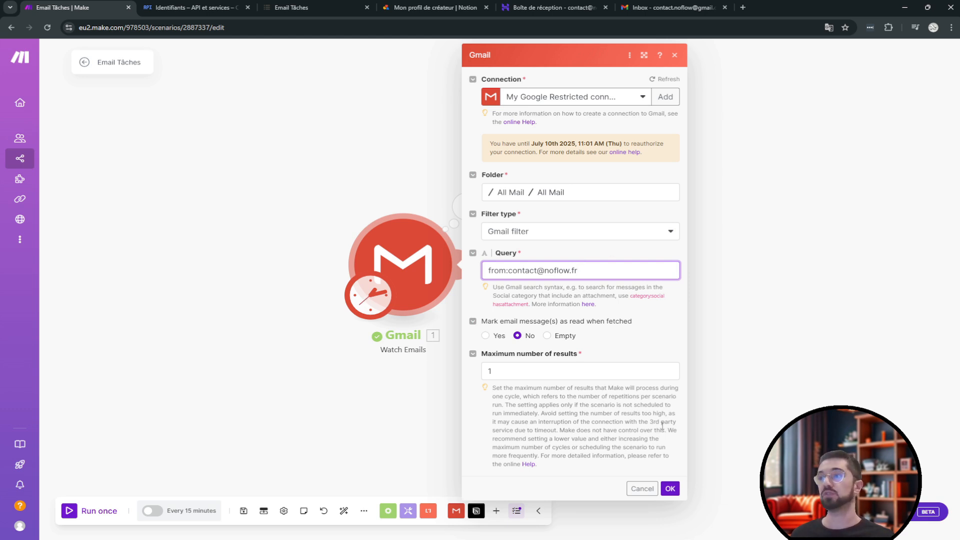
click(670, 488)
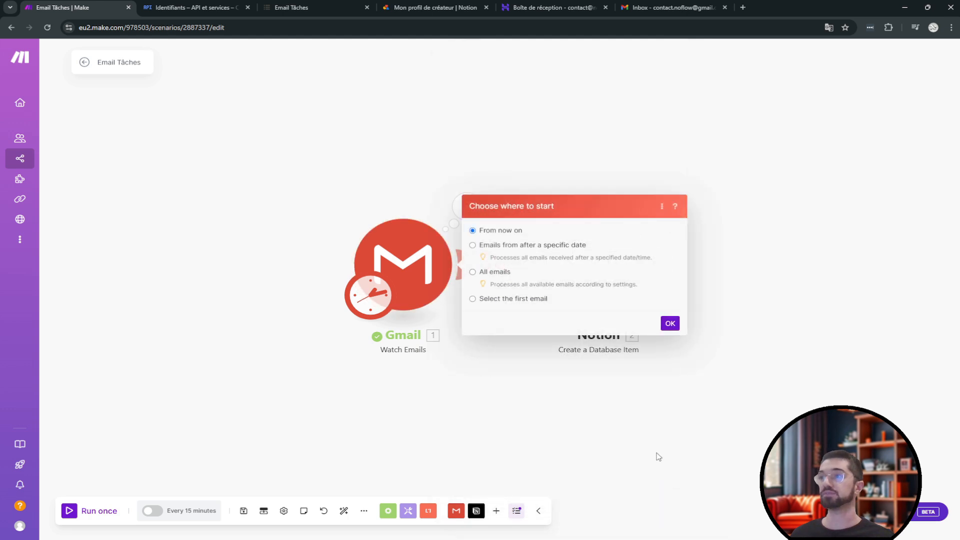
click(670, 324)
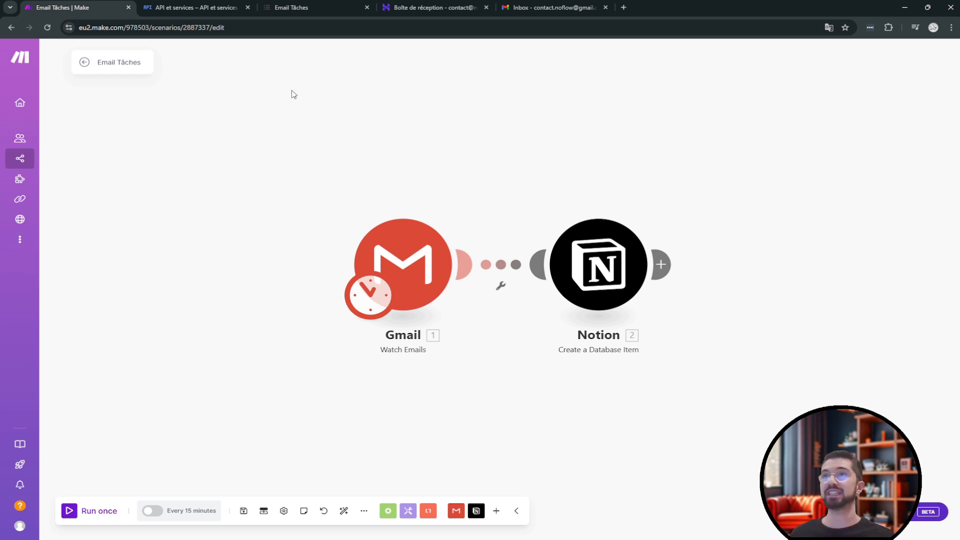
Step: Switch to Notion and open the integrations management page from the workspace's connection settings
click(304, 3)
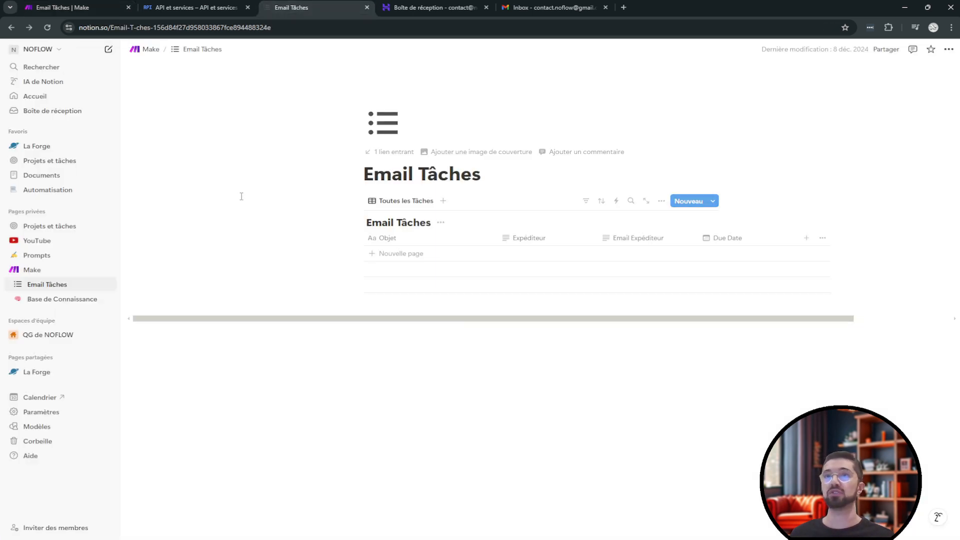
click(56, 414)
click(261, 357)
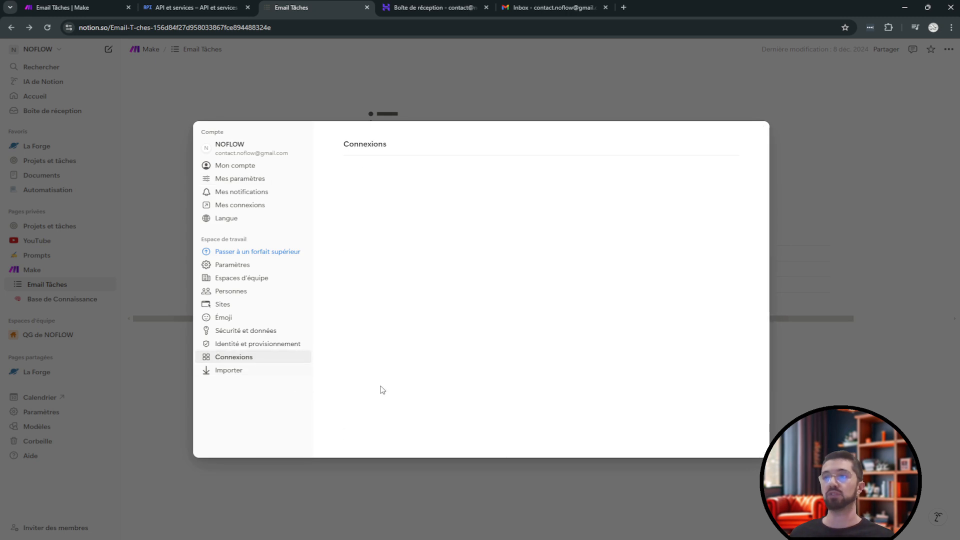
scroll(421, 380, down, 1)
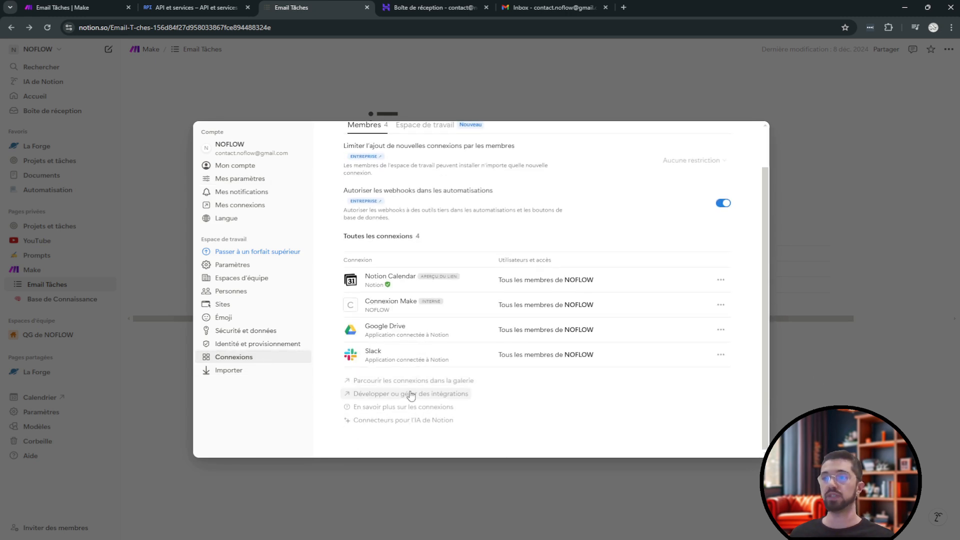
click(437, 394)
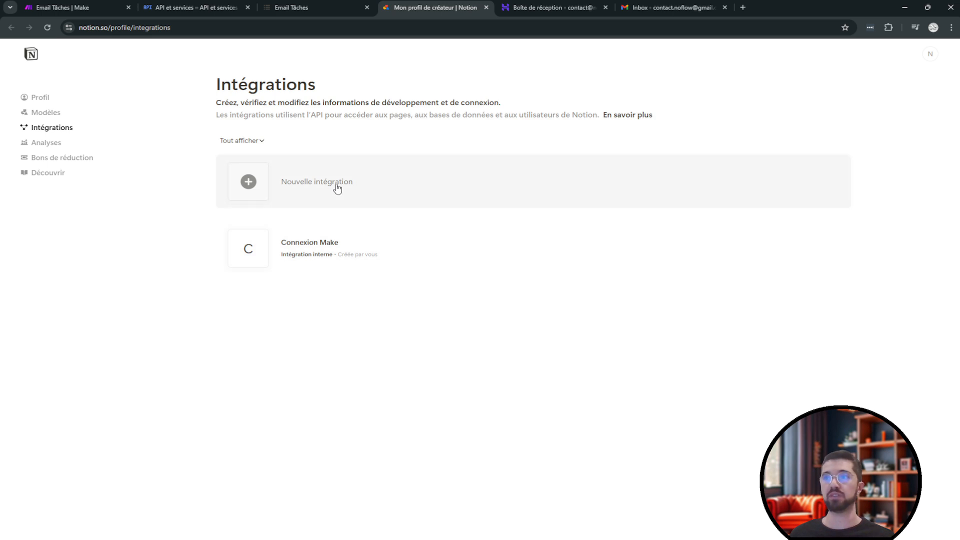
Step: Create a new internal Notion integration named Connexion Make 2, associated with the NOFLOW workspace
click(338, 188)
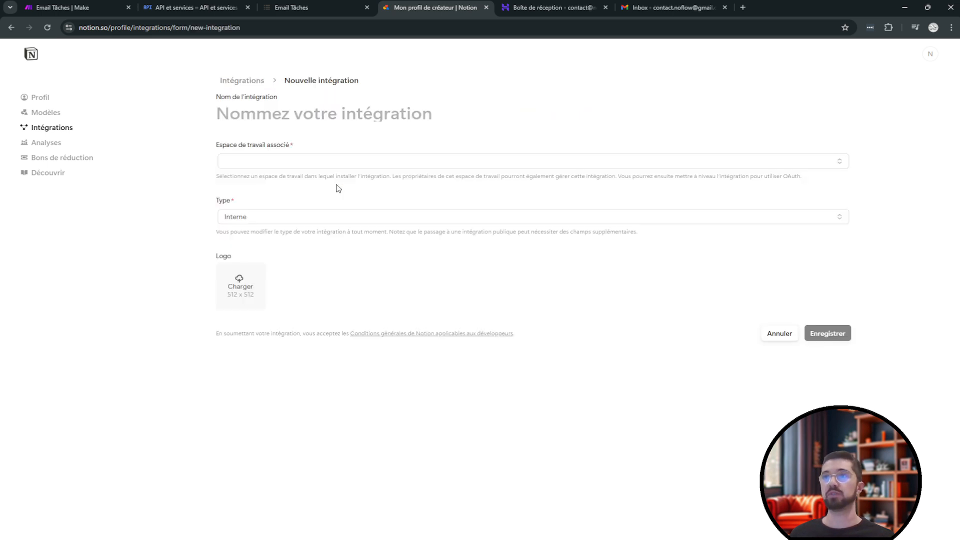
click(273, 118)
click(169, 174)
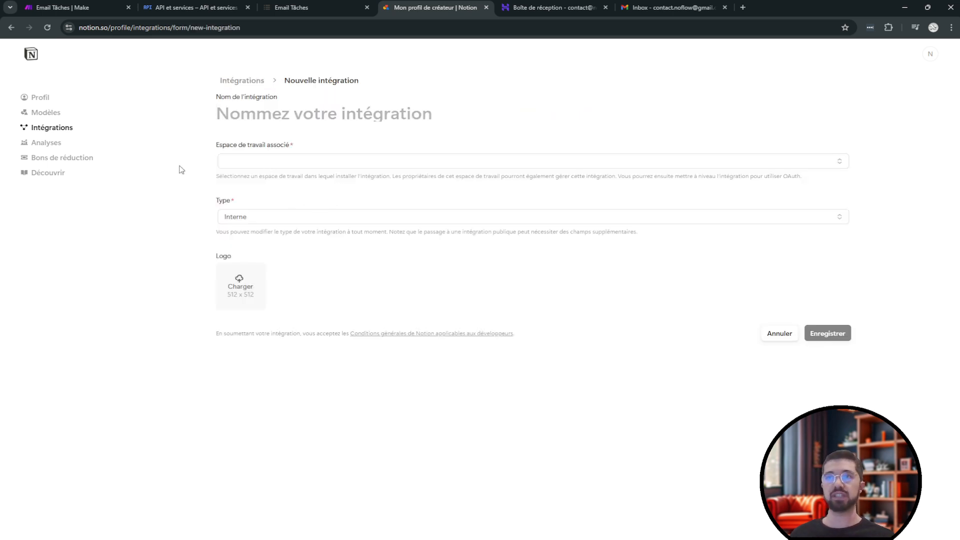
click(231, 117)
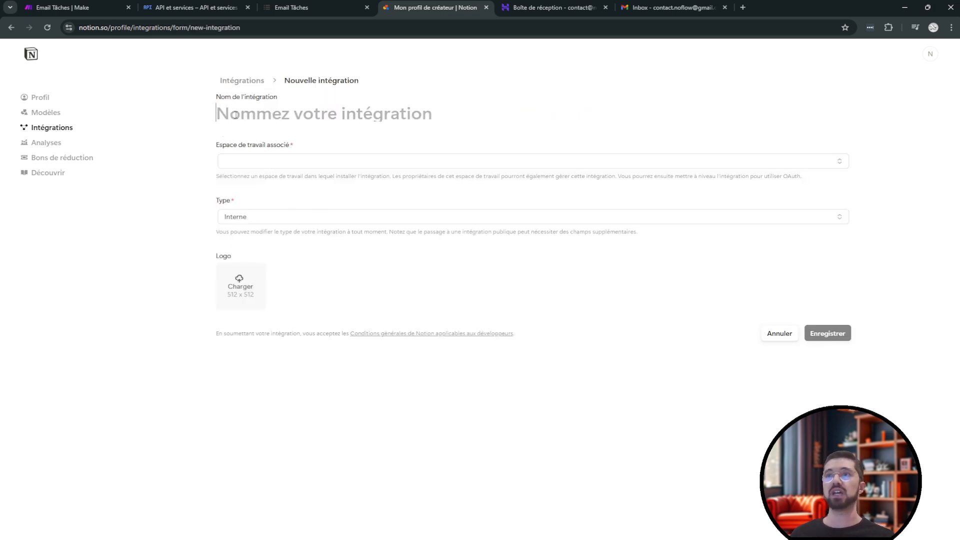
text(Connexion Make 2)
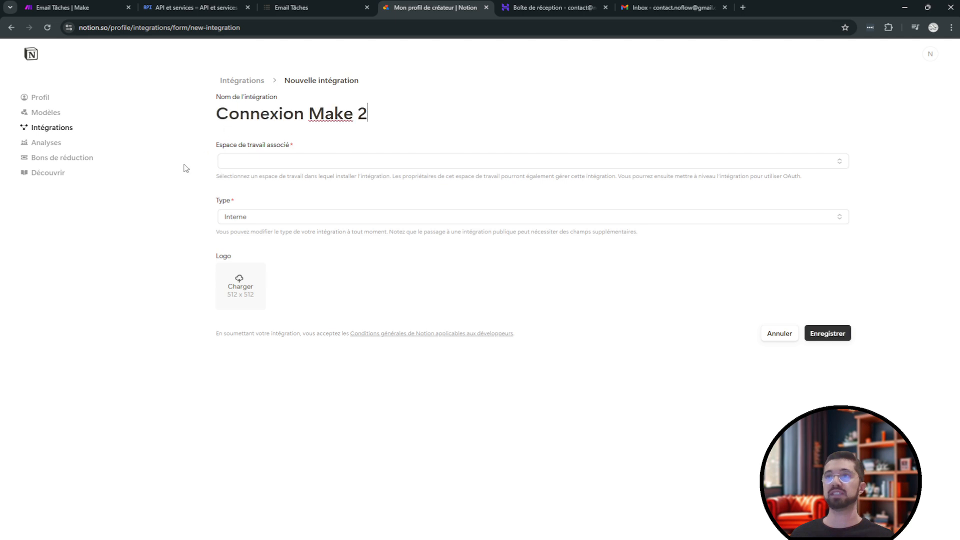
click(250, 164)
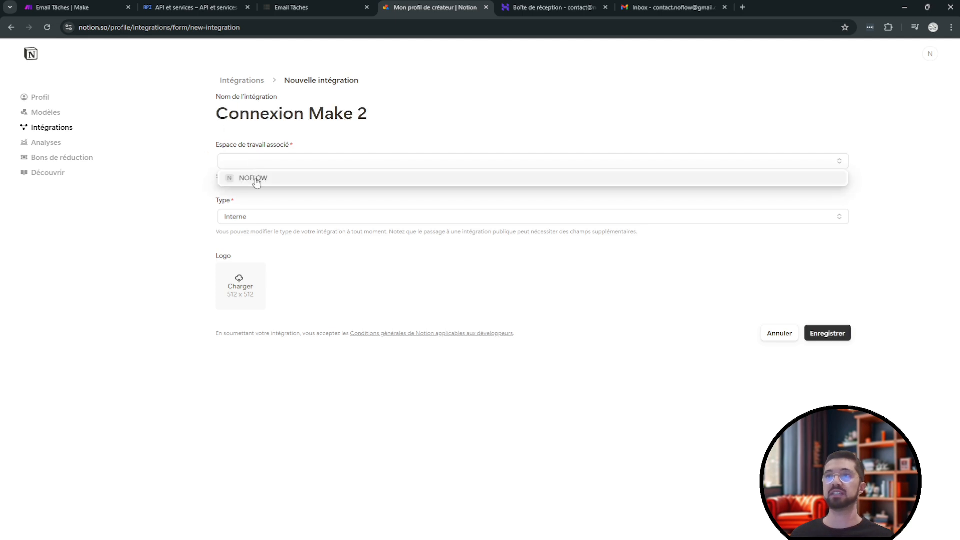
click(255, 179)
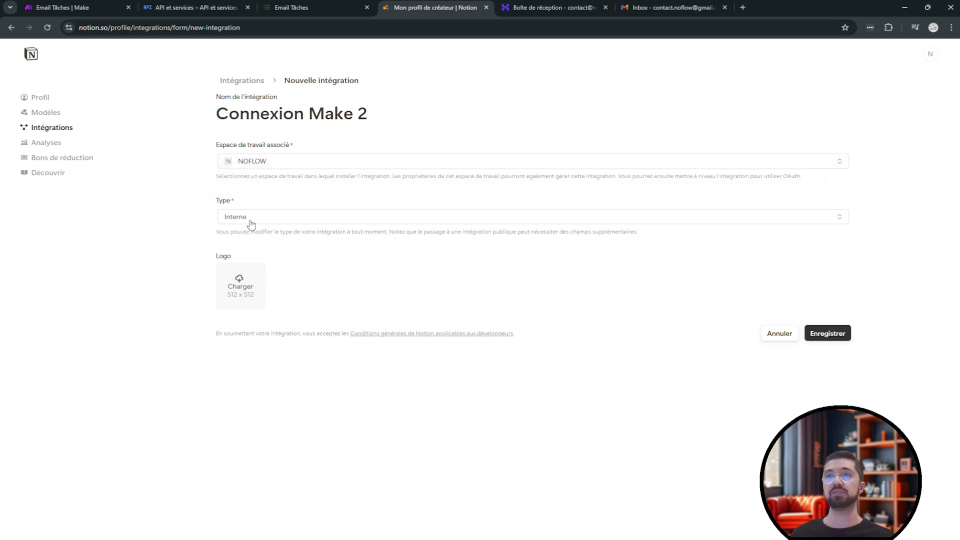
click(842, 336)
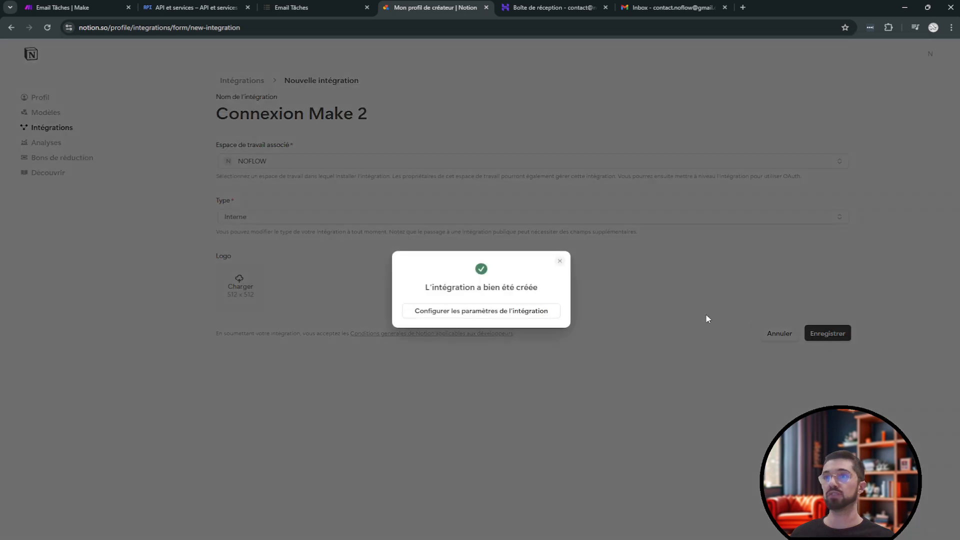
Step: Open the settings of the Connexion Make 2 integration, reveal its internal integration secret, and copy it
click(512, 318)
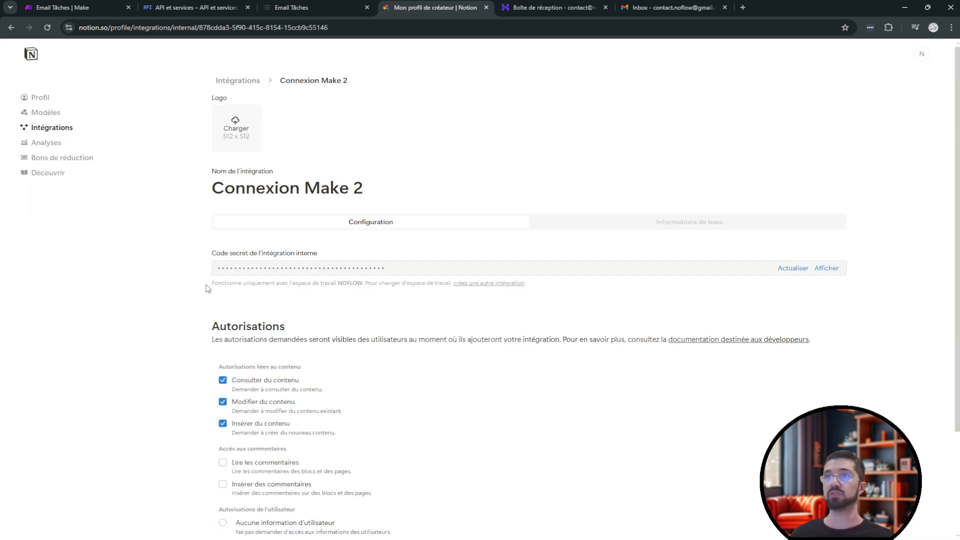
scroll(172, 323, down, 3)
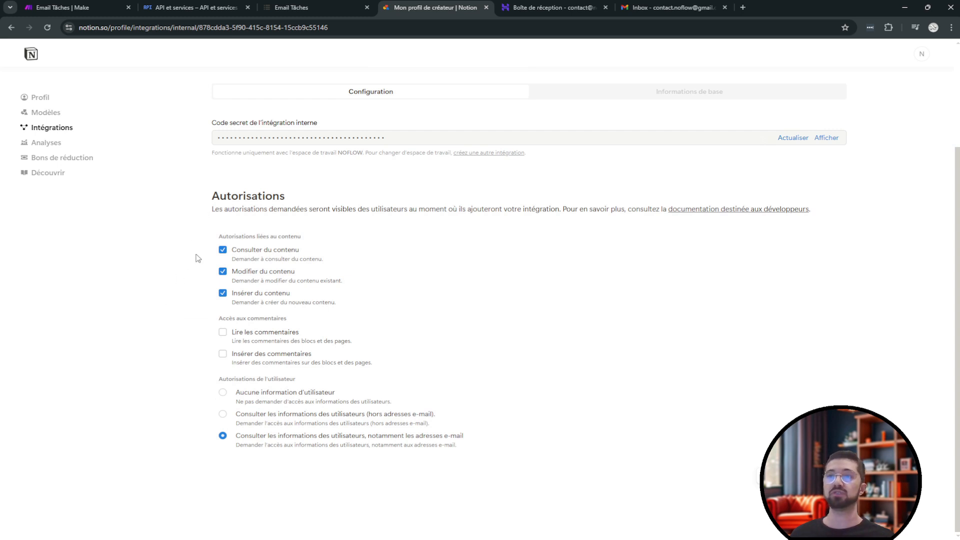
scroll(182, 353, up, 3)
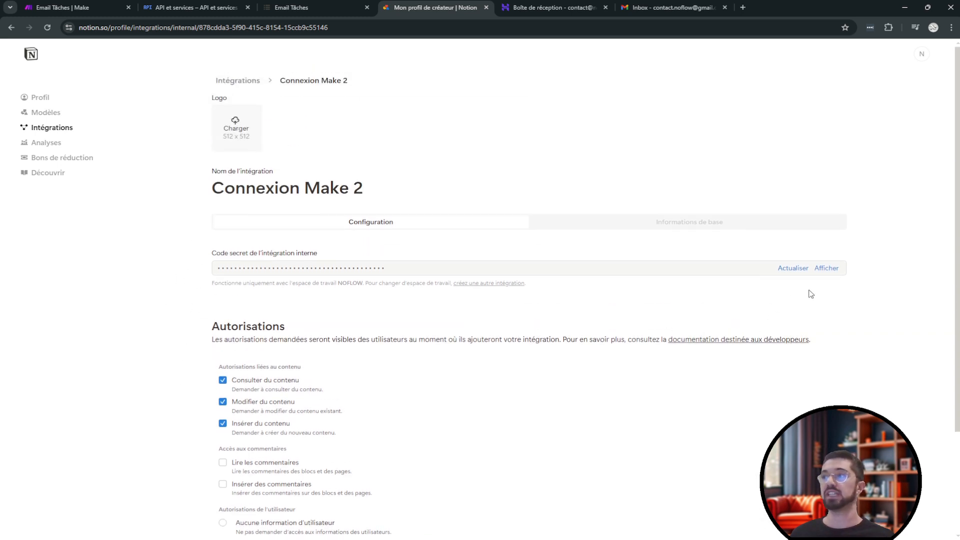
click(826, 268)
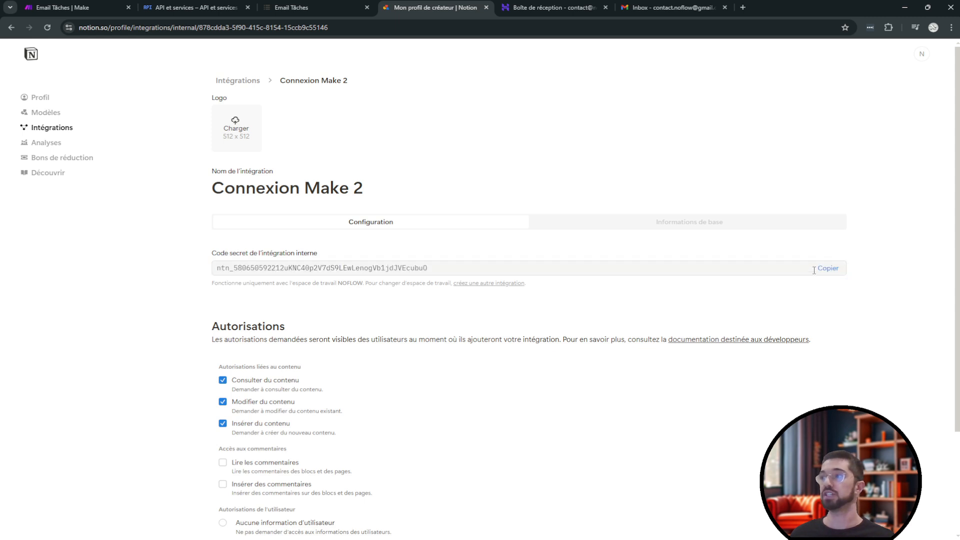
click(825, 269)
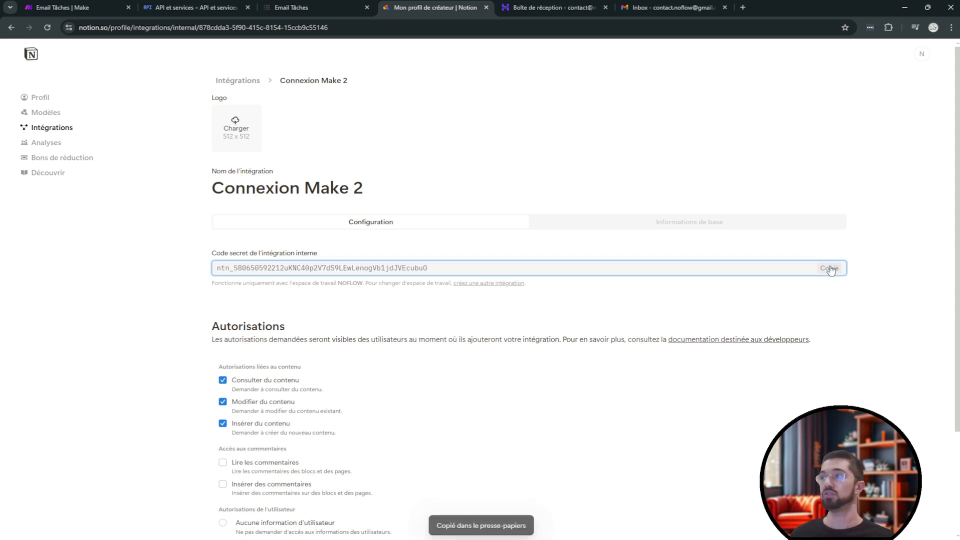
Step: Switch to Make and add a Notion Internal connection in the Notion module, with the copied secret as its Internal Integration Token
click(92, 7)
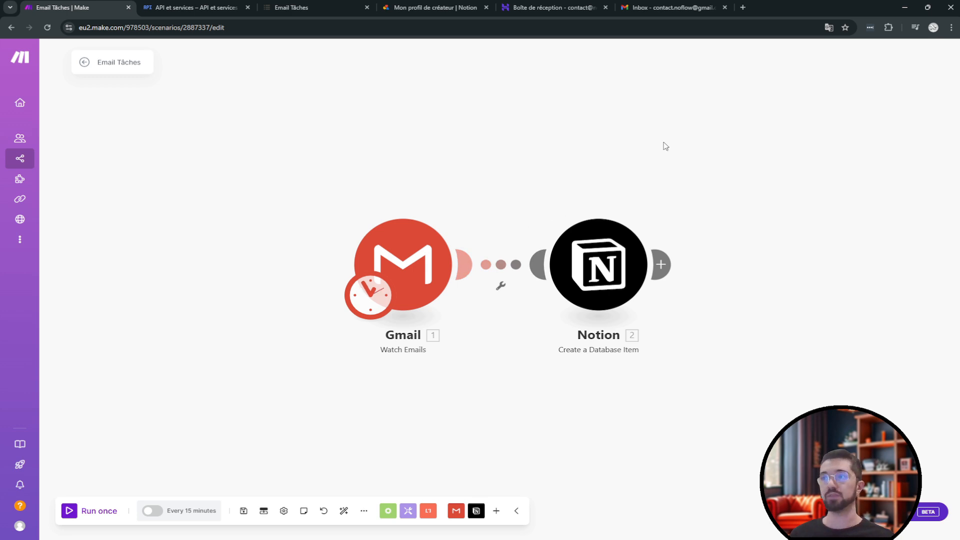
click(618, 231)
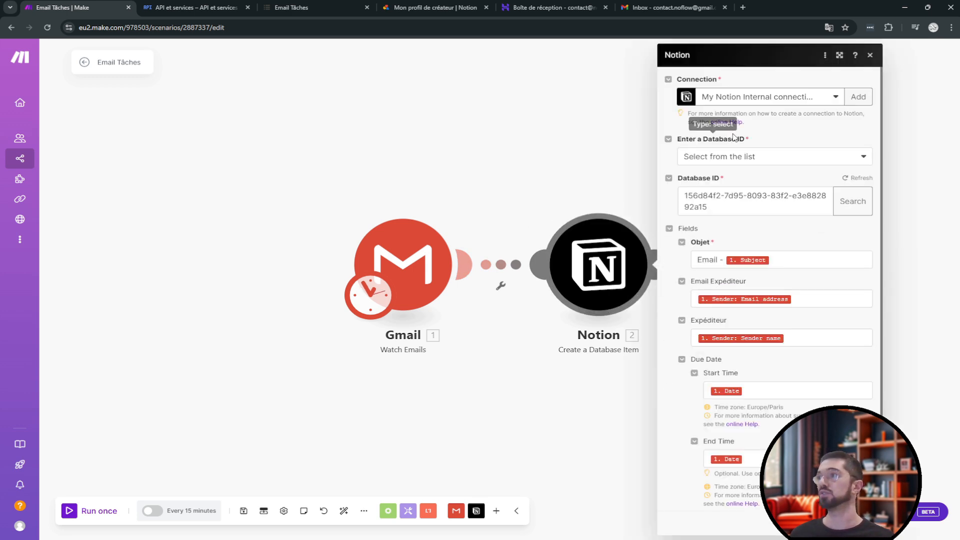
click(857, 97)
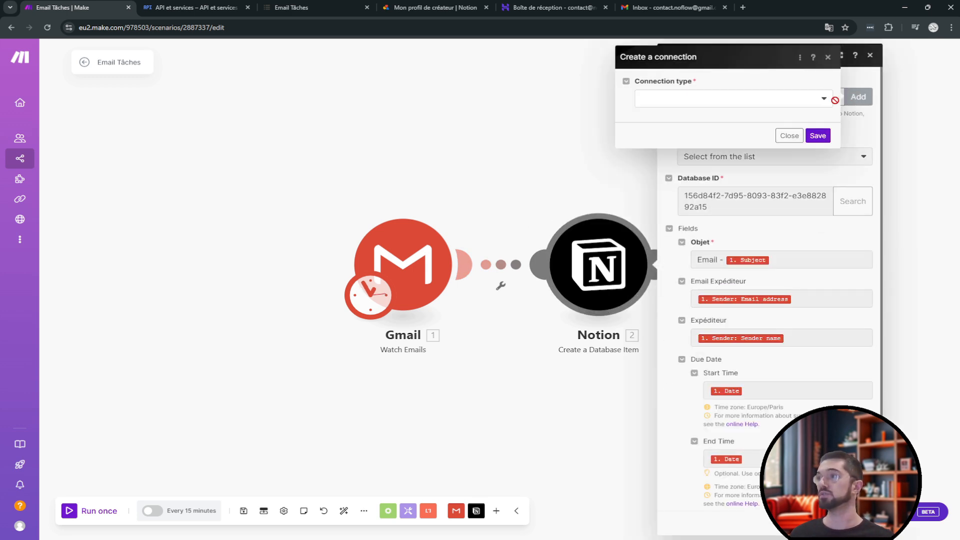
click(715, 102)
click(696, 132)
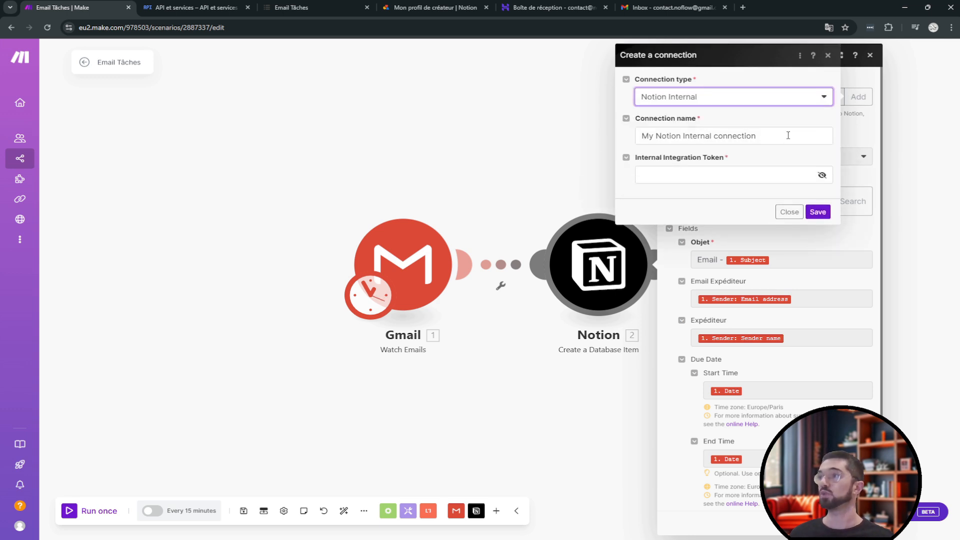
click(685, 175)
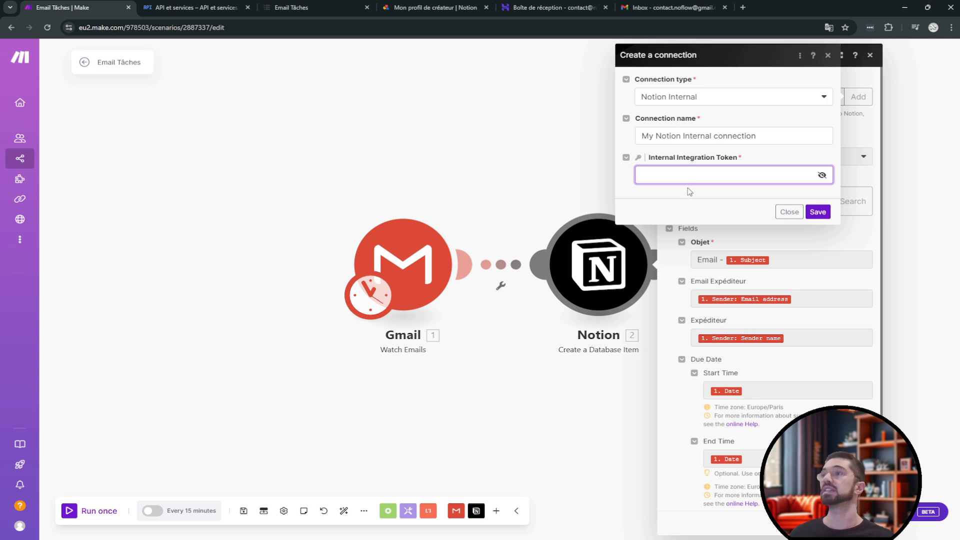
key(ctrl+v)
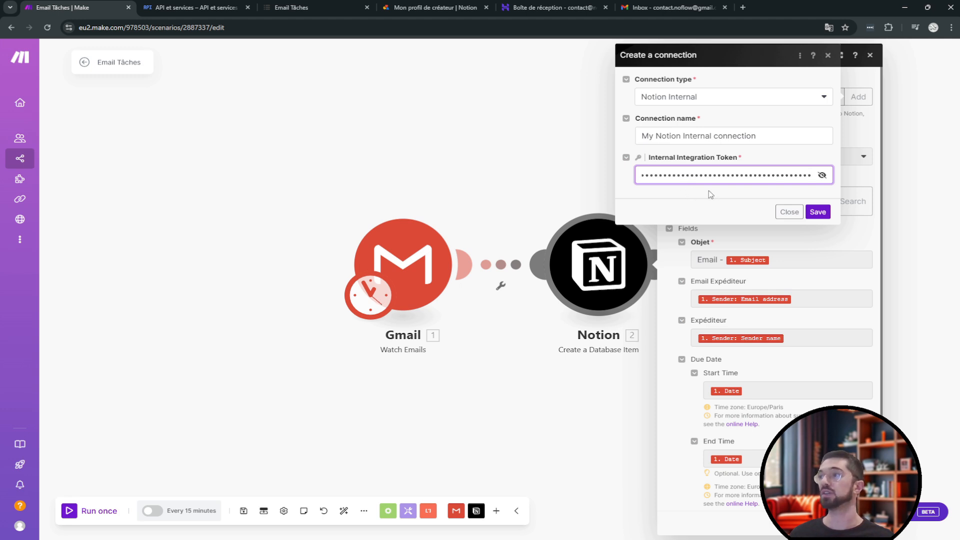
click(818, 212)
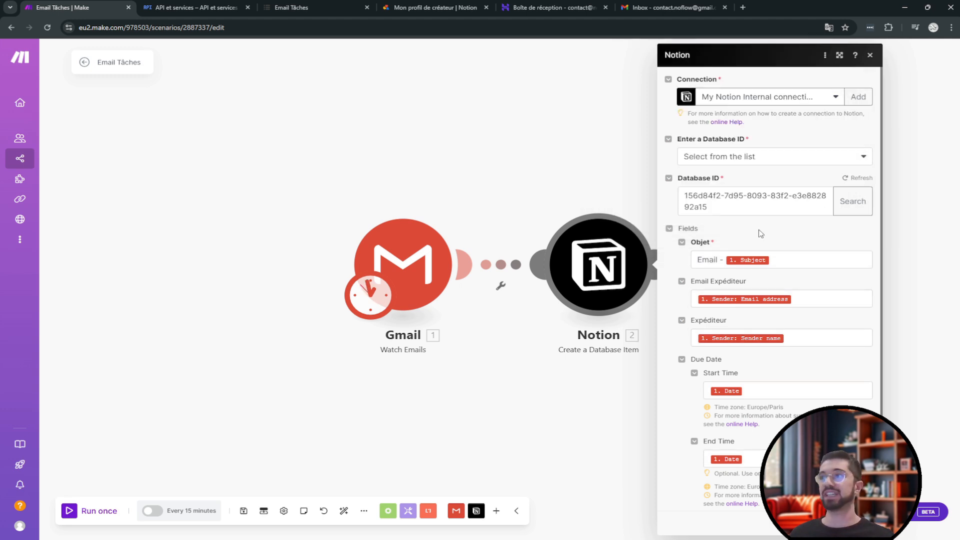
Step: Compare the Email Tâches page ID in Notion with the database ID in Make's Notion module, and save the module
click(333, 3)
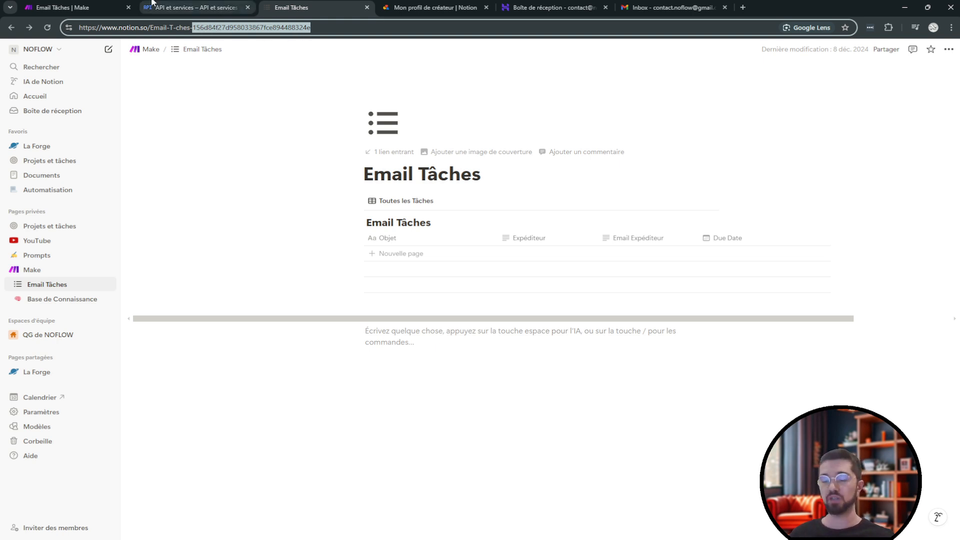
click(62, 8)
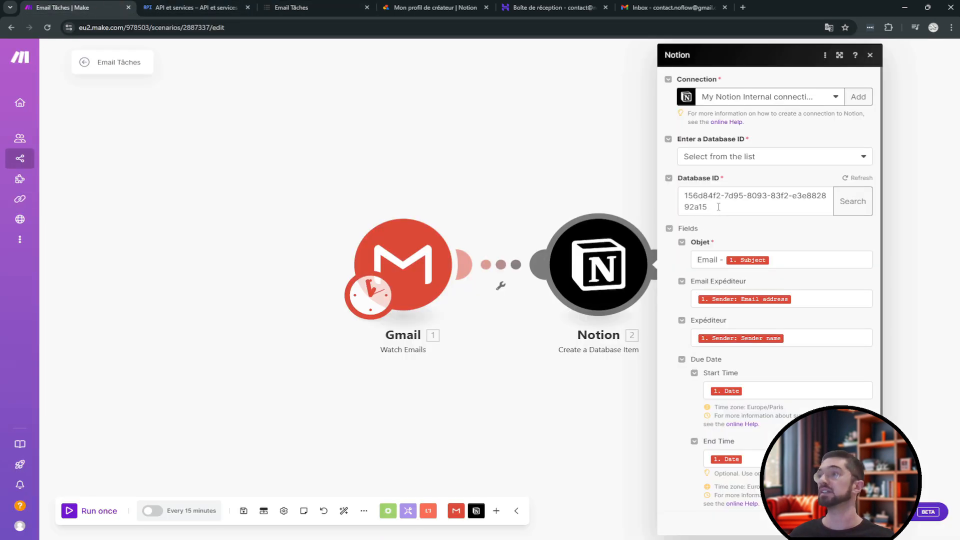
drag(718, 207, 683, 195)
click(759, 225)
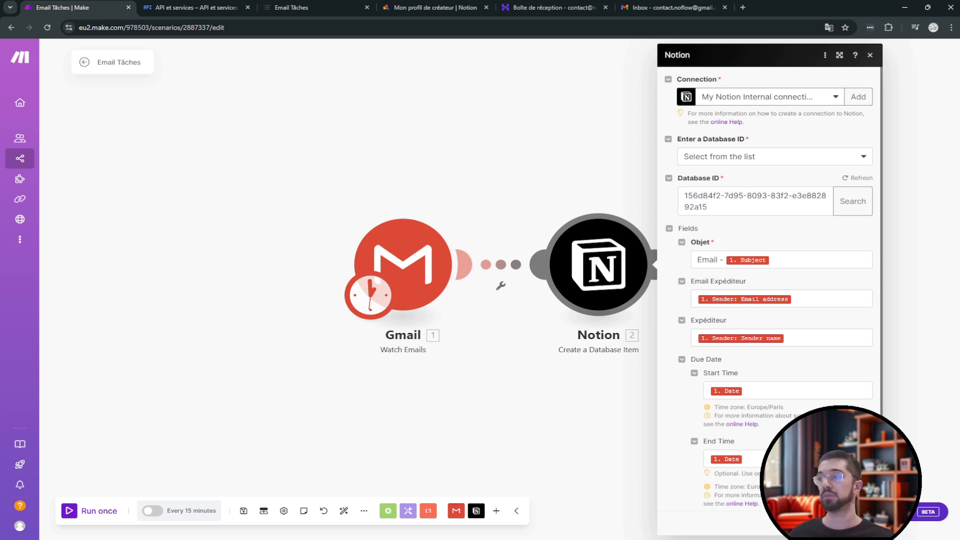
click(857, 522)
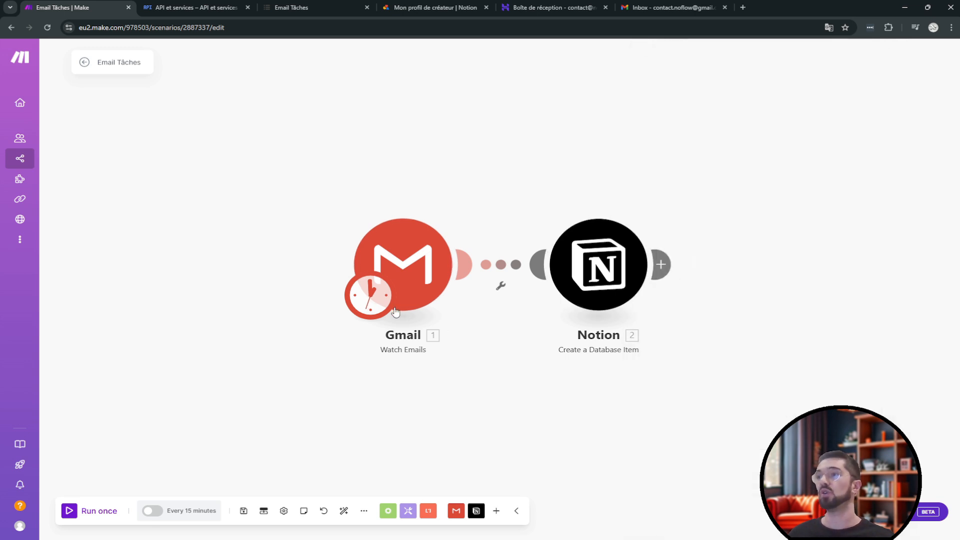
click(410, 259)
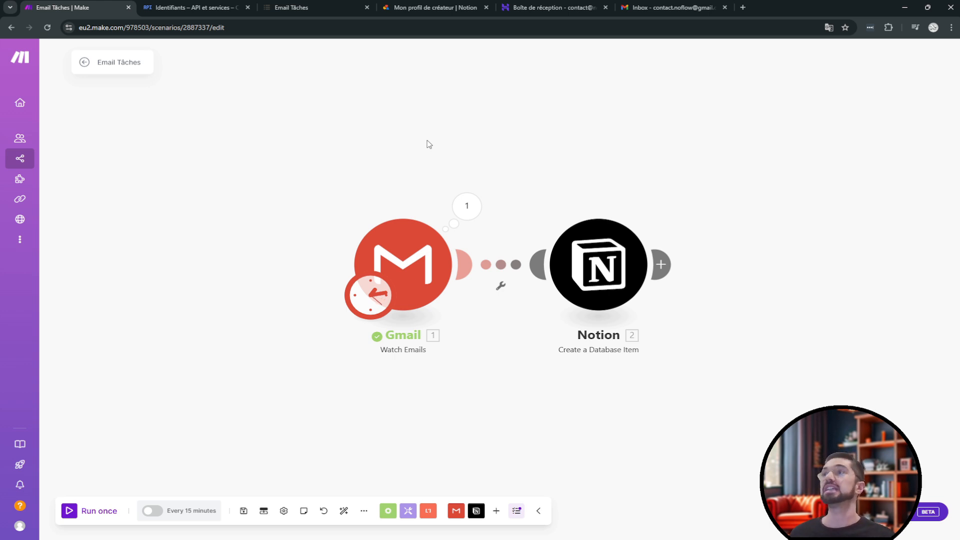
Step: Switch to the Hostinger mailbox, send an e-mail with the subject Test Make 2 to the Gmail address, and check the Gmail inbox
click(541, 9)
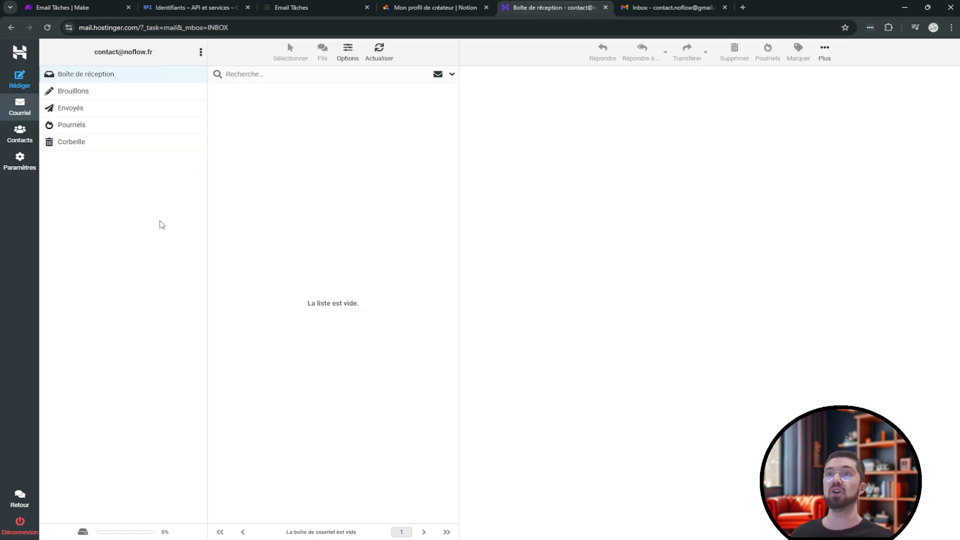
click(19, 79)
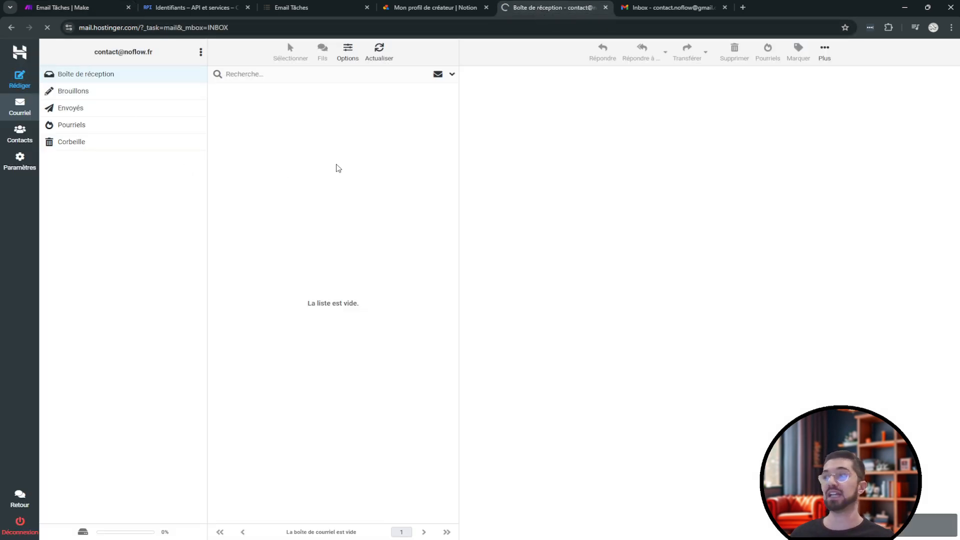
key(ctrl+v)
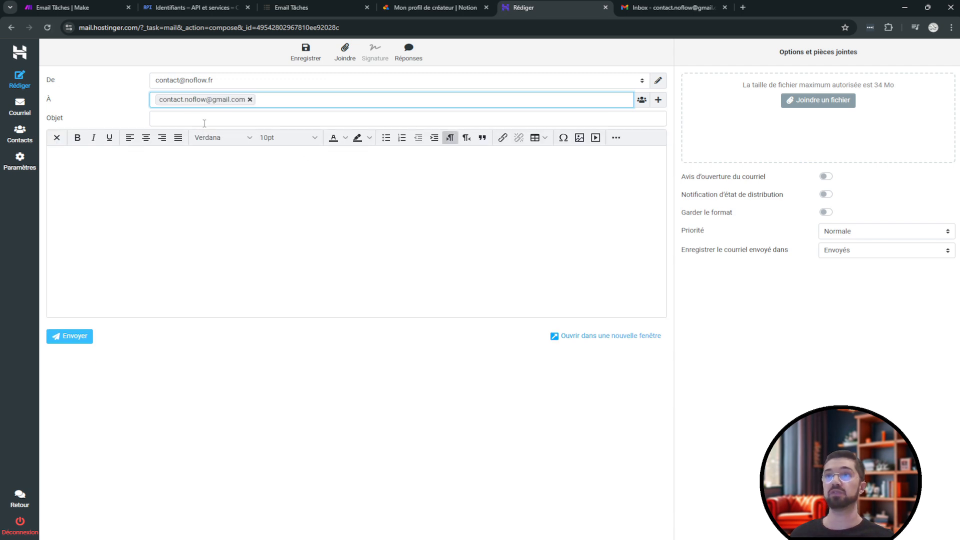
click(195, 120)
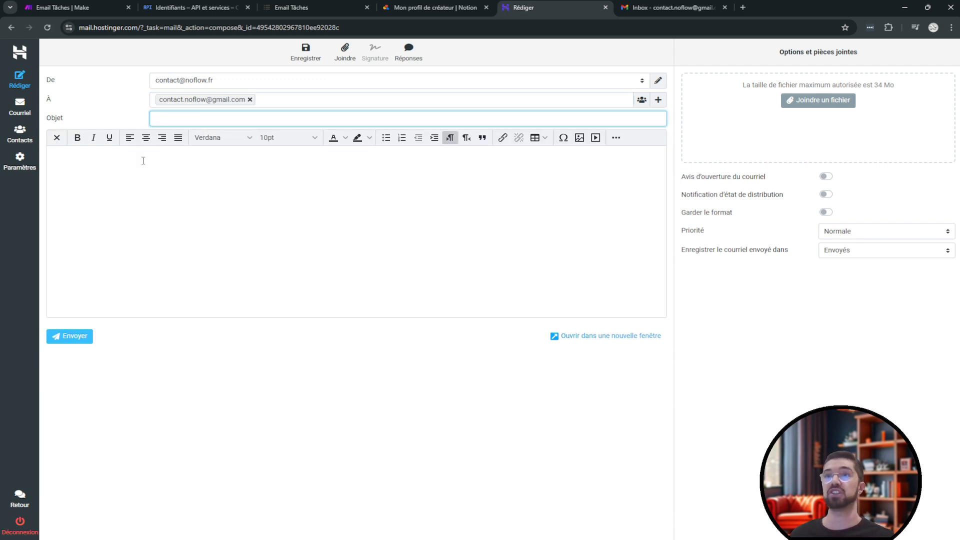
text(Test Make 2)
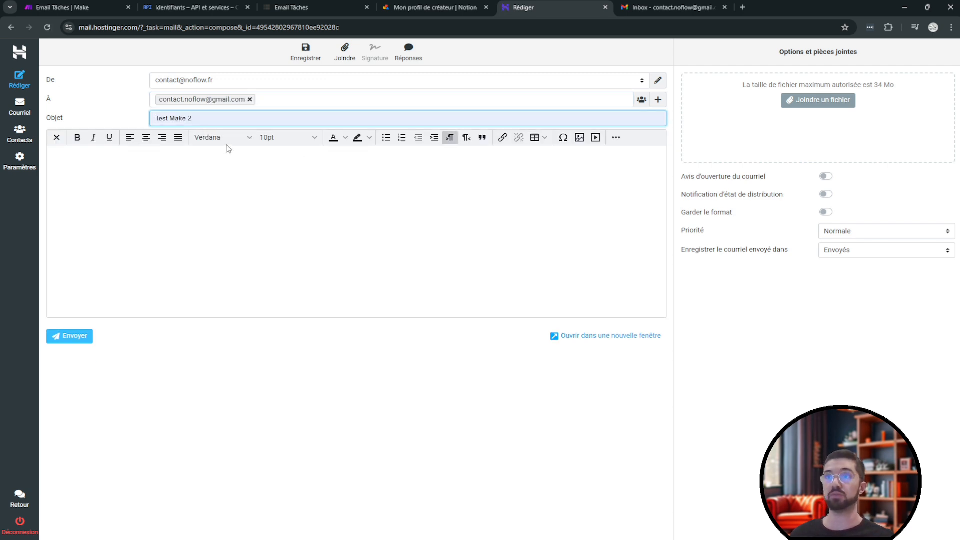
click(148, 162)
click(80, 337)
key(ctrl+Tab)
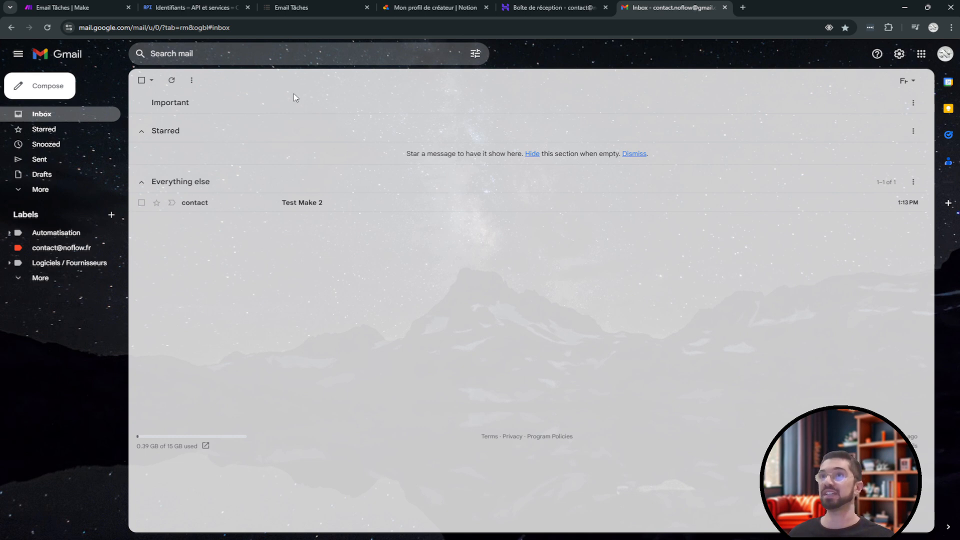
Step: Switch to Make, run the scenario once, and check the new entry and its due date in Notion's Email Tâches database
key(ctrl+Tab)
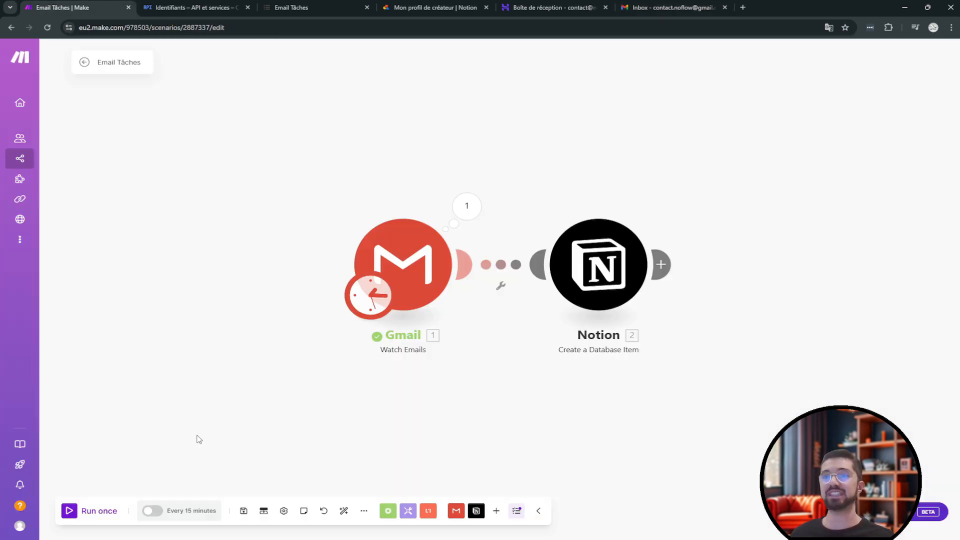
click(74, 513)
click(310, 8)
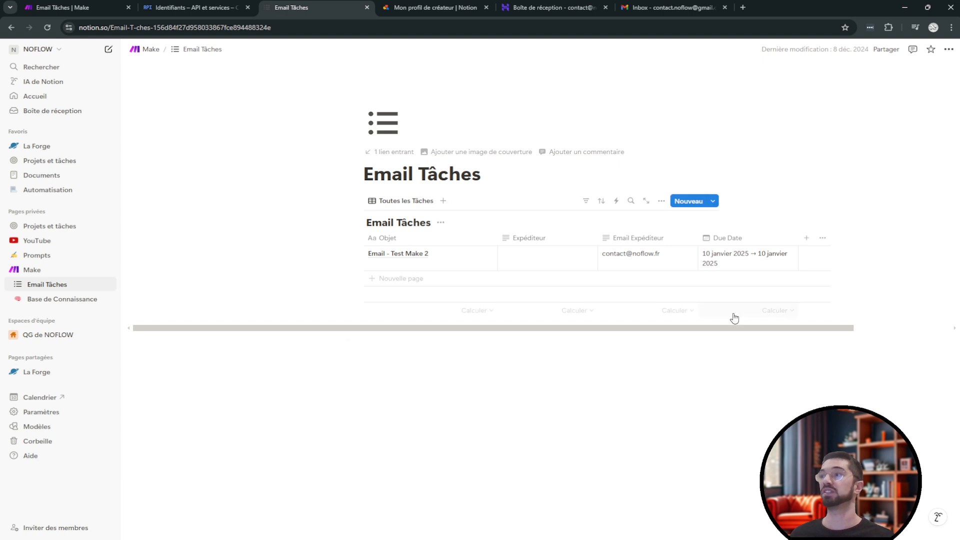
click(735, 259)
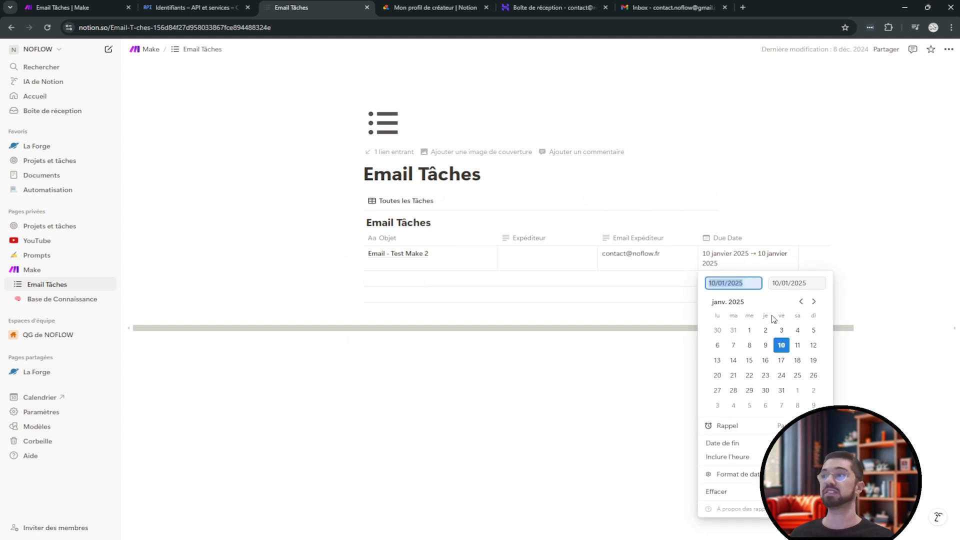
click(567, 380)
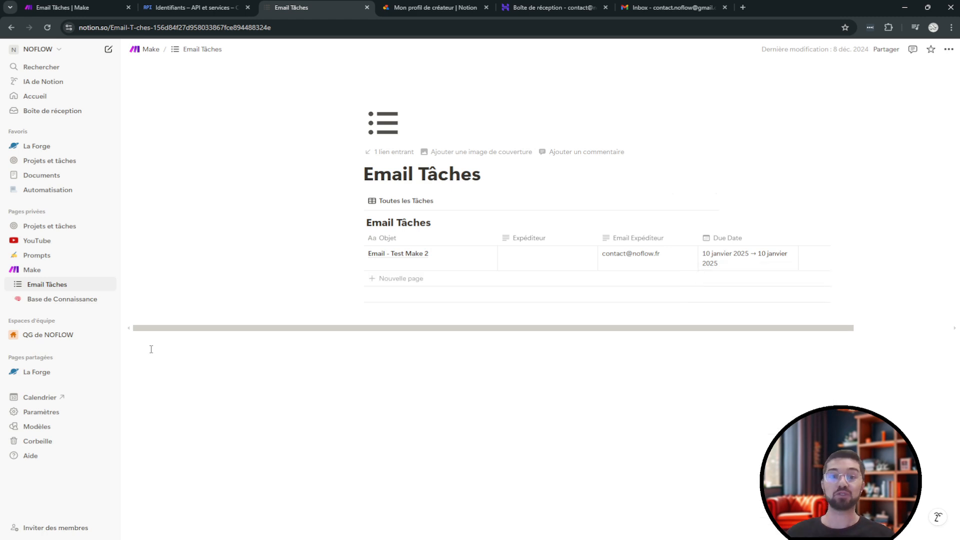